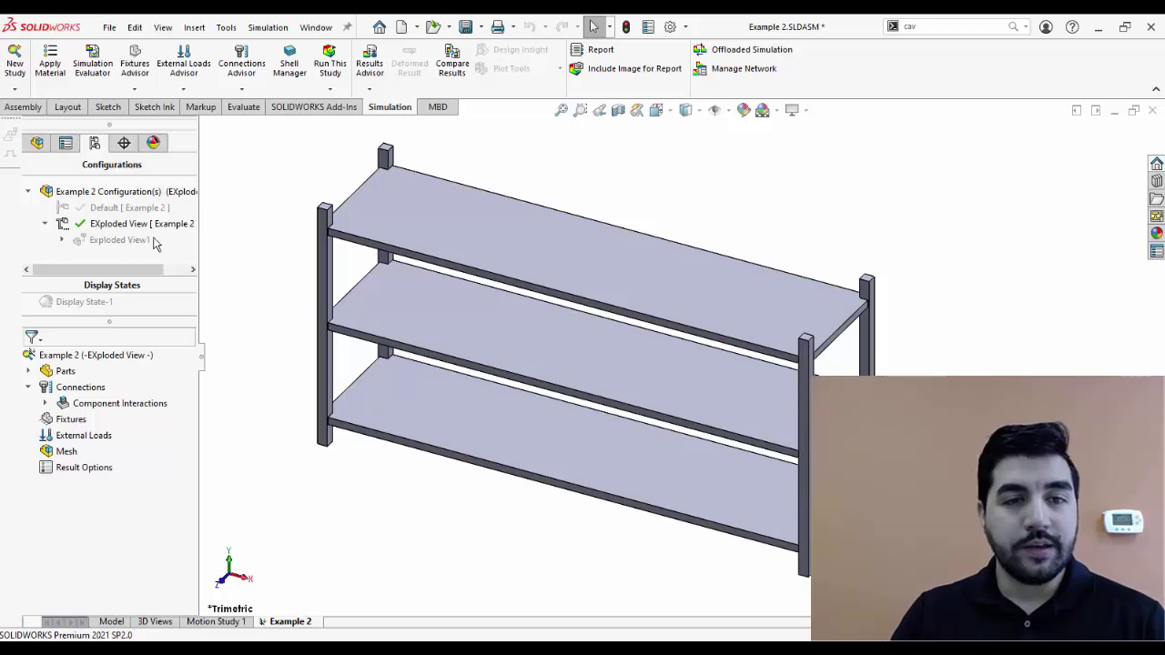
Inspect the joint between the top shelf and the rear leg, and explode the assembly using the existing Exploded View1
{"action": "scroll", "coordinate": [419, 188], "scroll_direction": "down", "scroll_amount": 3}
{"action": "scroll", "coordinate": [470, 205], "scroll_direction": "down", "scroll_amount": 3}
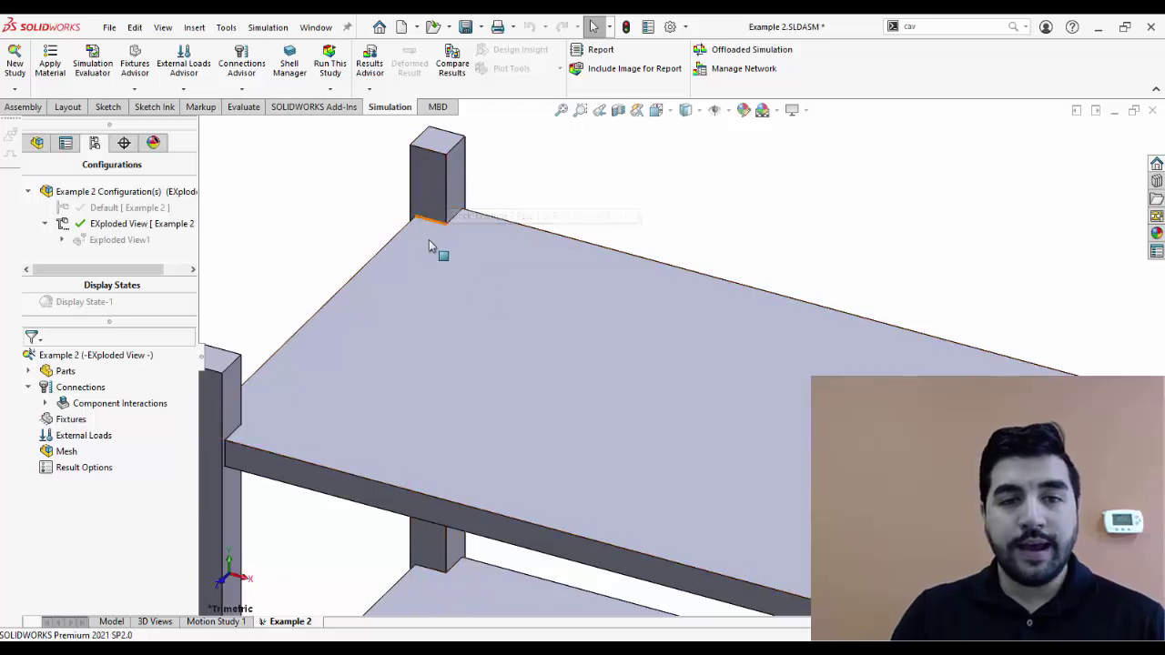
{"action": "scroll", "coordinate": [485, 246], "scroll_direction": "down", "scroll_amount": 4}
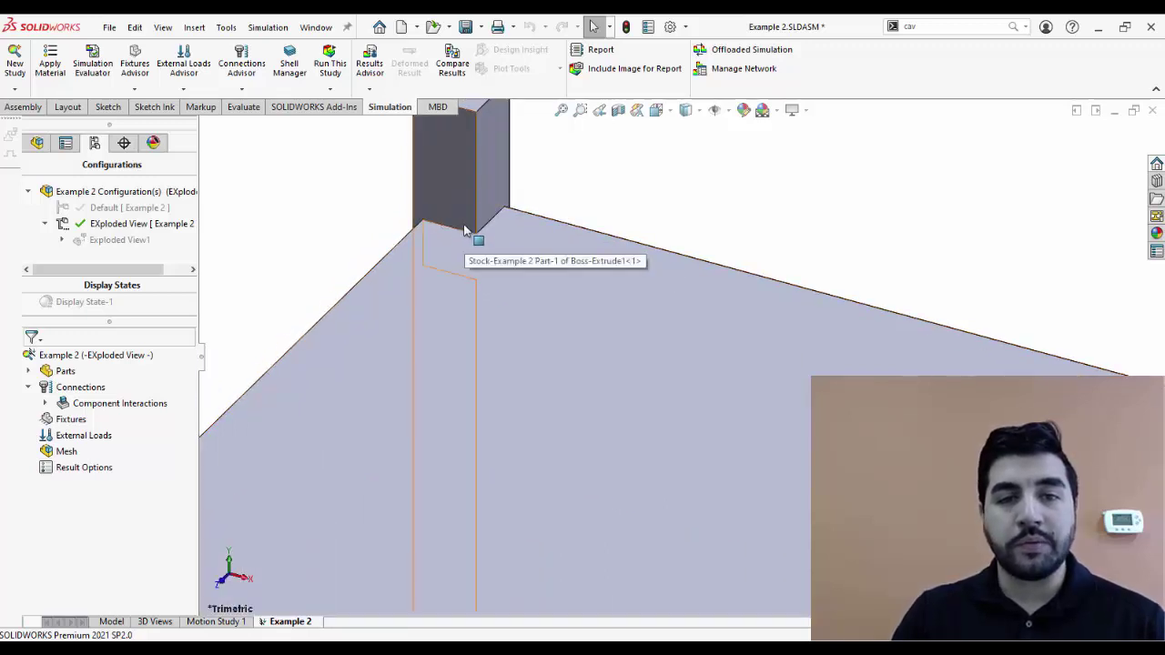
{"action": "scroll", "coordinate": [462, 244], "scroll_direction": "up", "scroll_amount": 3}
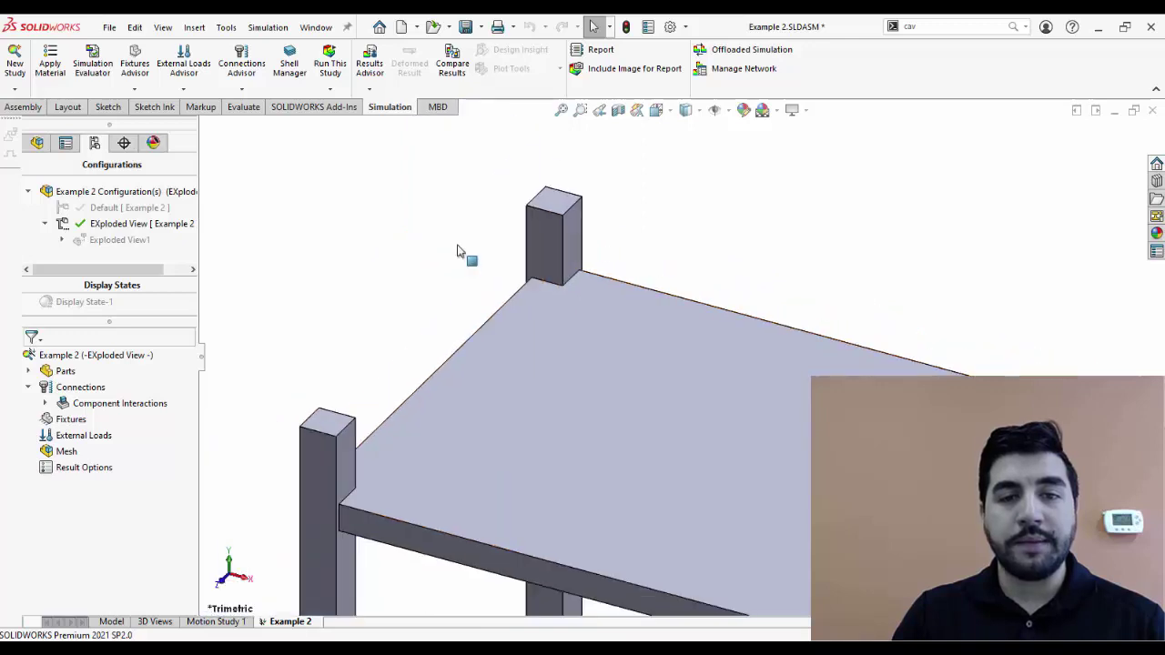
{"action": "right_click", "coordinate": [104, 242]}
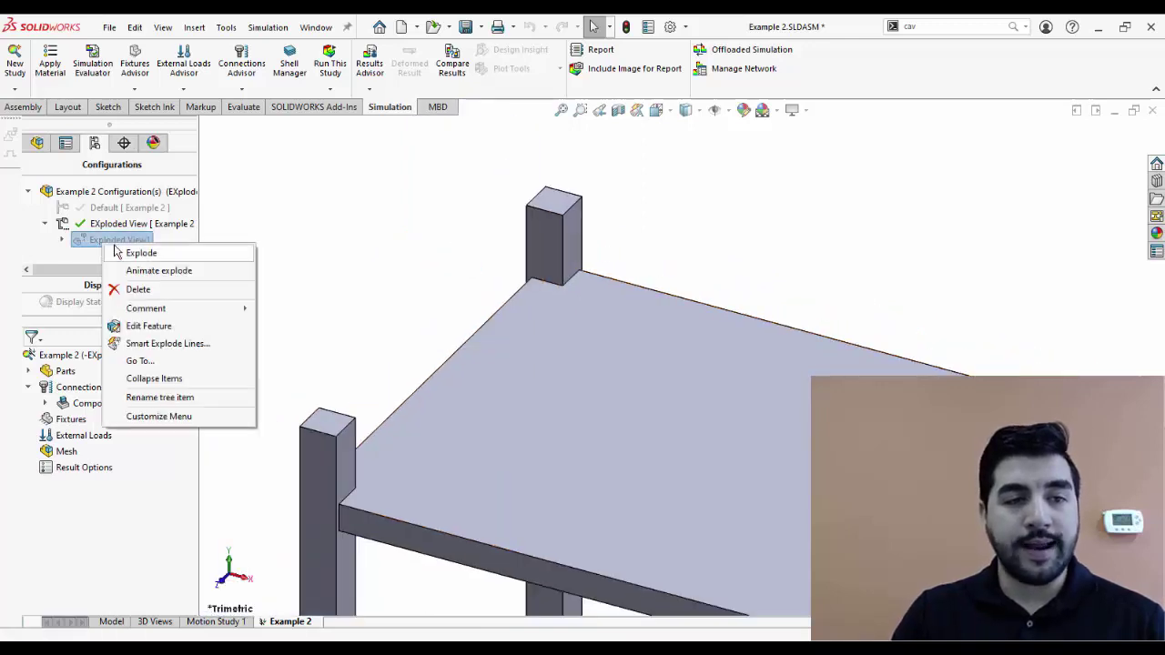
{"action": "left_click", "coordinate": [206, 255]}
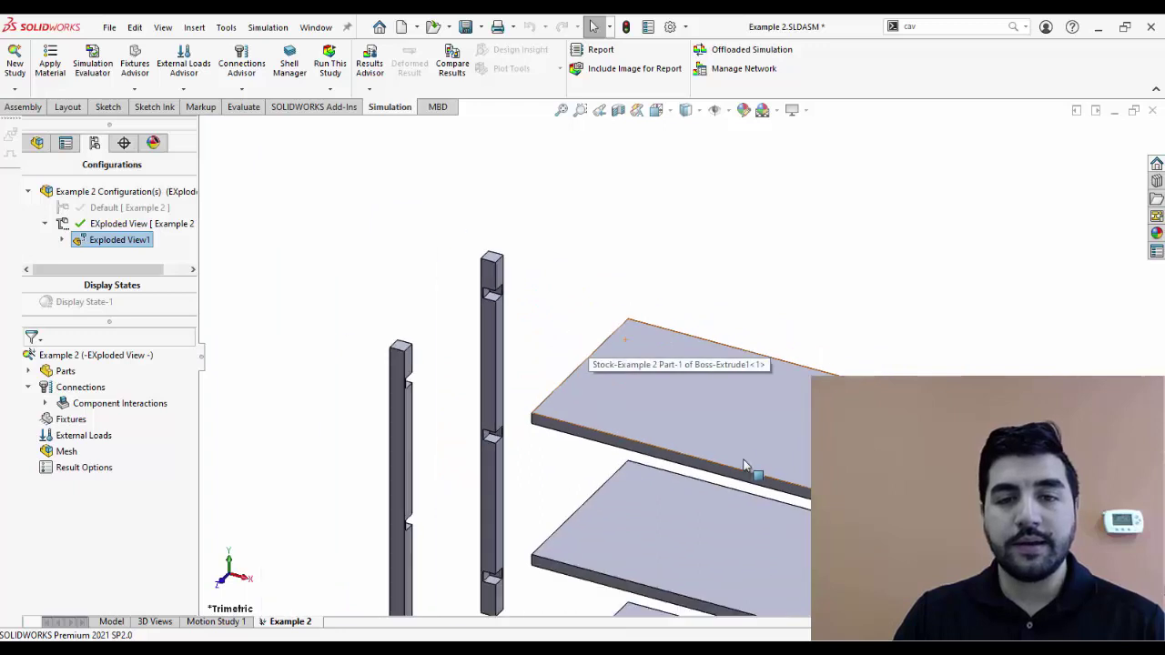
Examine the notches cut into the rear leg where the shelves fit in the exploded assembly
{"action": "scroll", "coordinate": [628, 342], "scroll_direction": "down", "scroll_amount": 2}
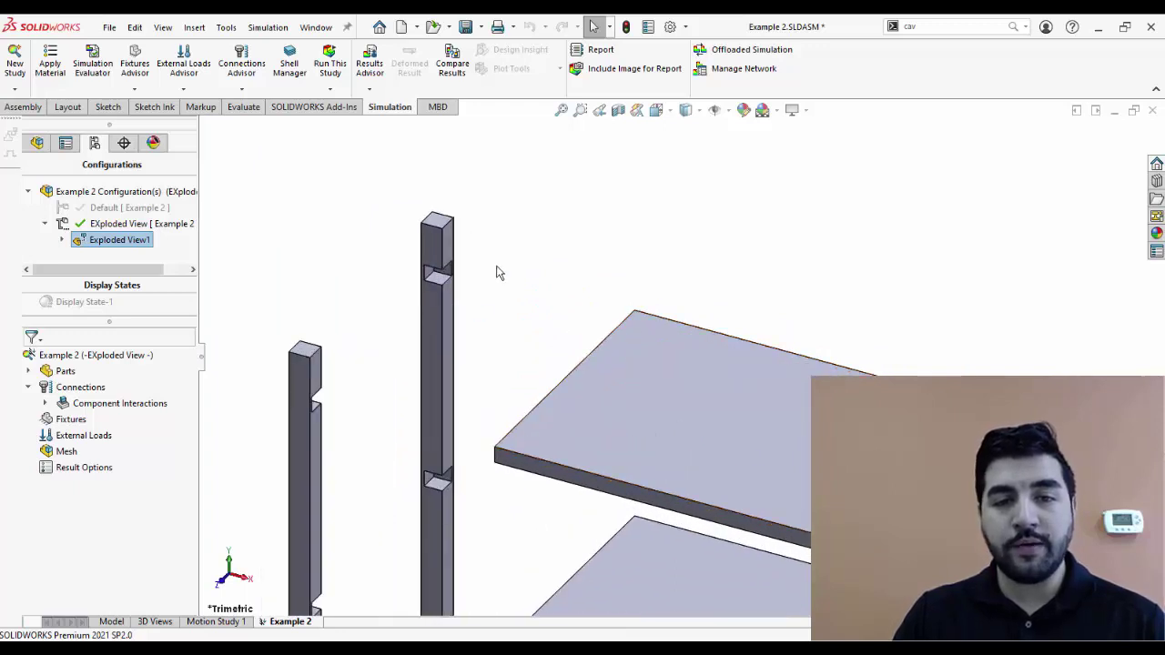
{"action": "scroll", "coordinate": [497, 267], "scroll_direction": "down", "scroll_amount": 3}
{"action": "scroll", "coordinate": [460, 326], "scroll_direction": "down", "scroll_amount": 2}
{"action": "left_click", "coordinate": [459, 325]}
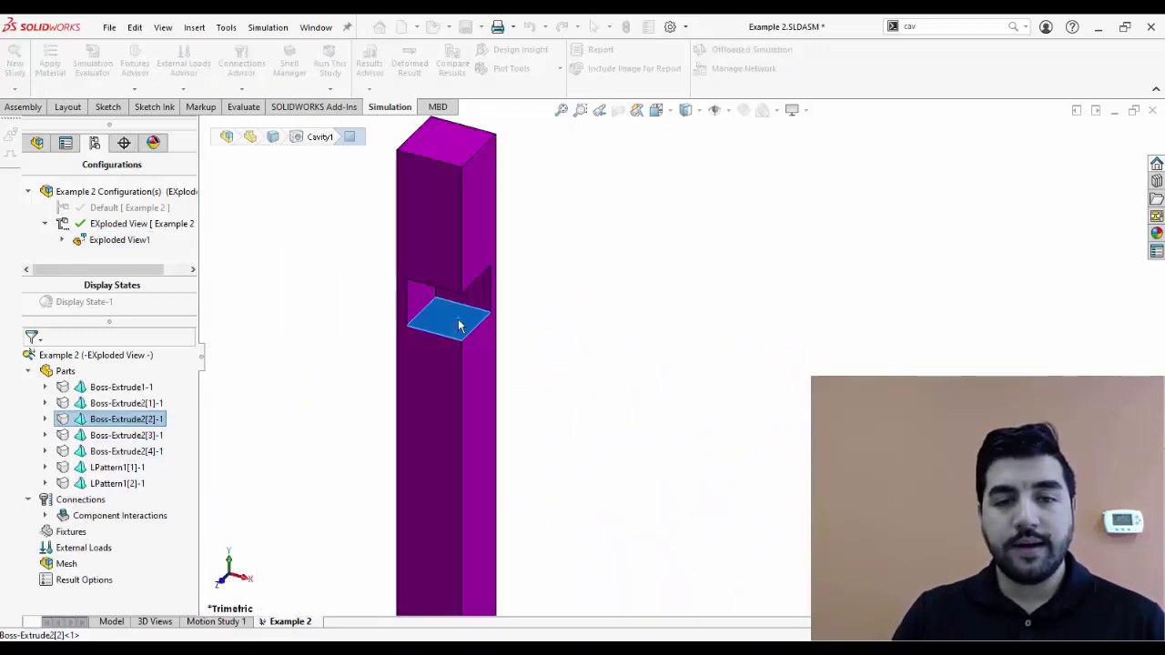
{"action": "left_click", "coordinate": [642, 331]}
{"action": "scroll", "coordinate": [642, 333], "scroll_direction": "up", "scroll_amount": 5}
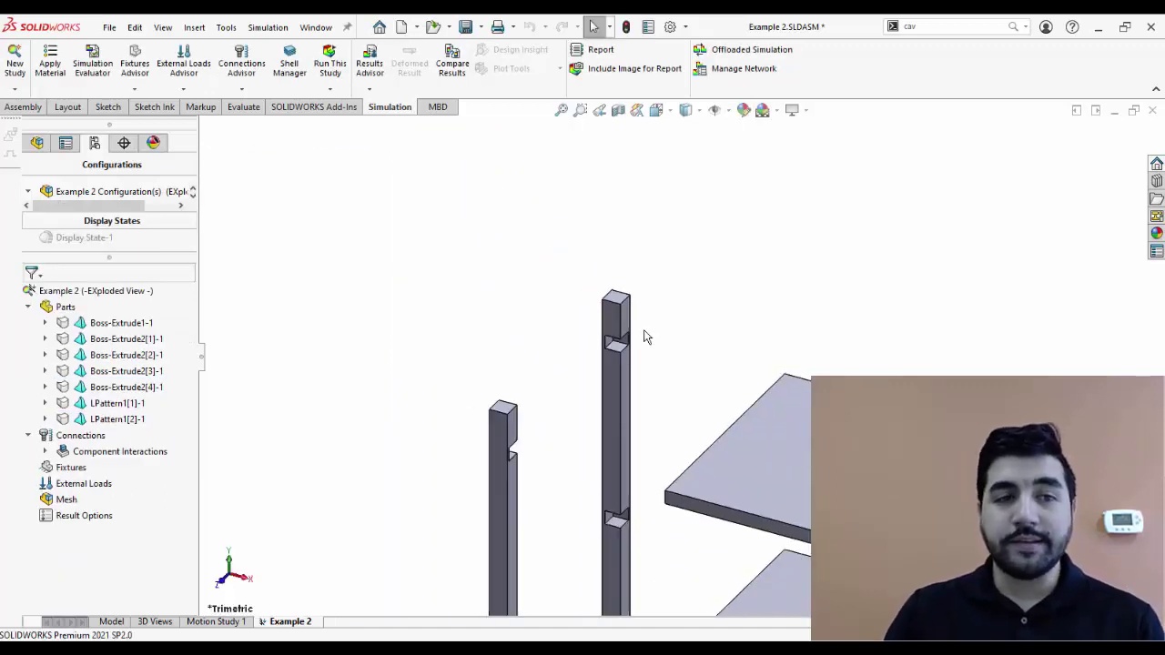
{"action": "scroll", "coordinate": [643, 337], "scroll_direction": "up", "scroll_amount": 8}
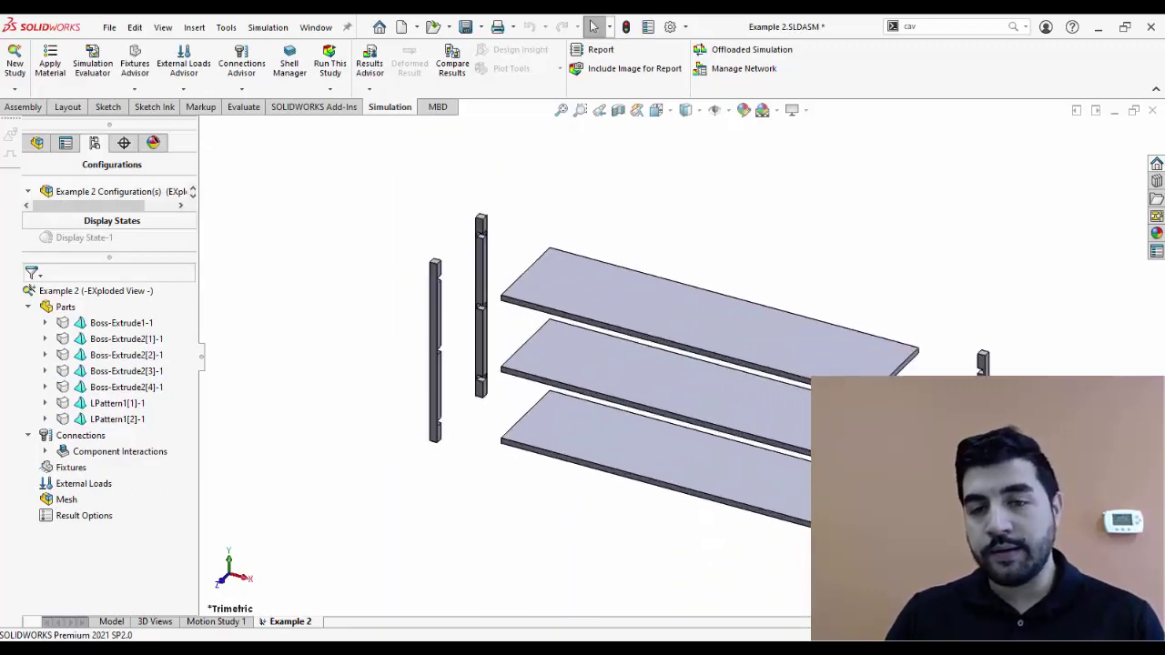
Collapse Exploded View1 to bring the shelving unit back to its assembled state
{"action": "left_click_drag", "start_coordinate": [106, 254], "coordinate": [105, 302]}
{"action": "right_click", "coordinate": [117, 237]}
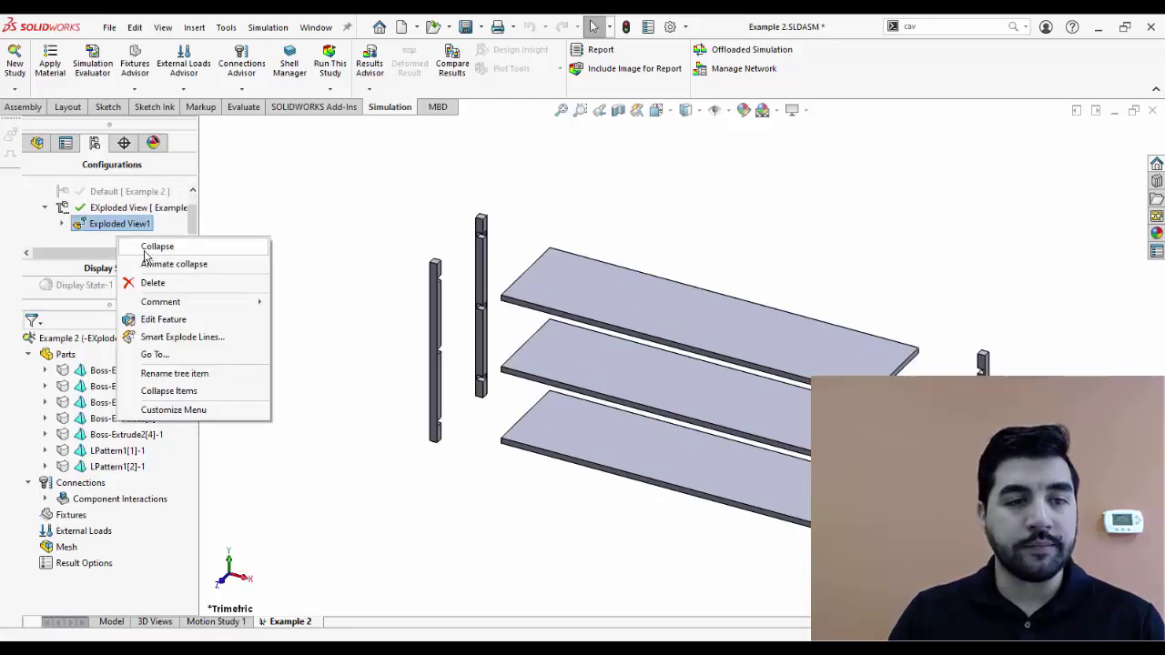
{"action": "left_click", "coordinate": [156, 246]}
{"action": "left_click", "coordinate": [45, 208]}
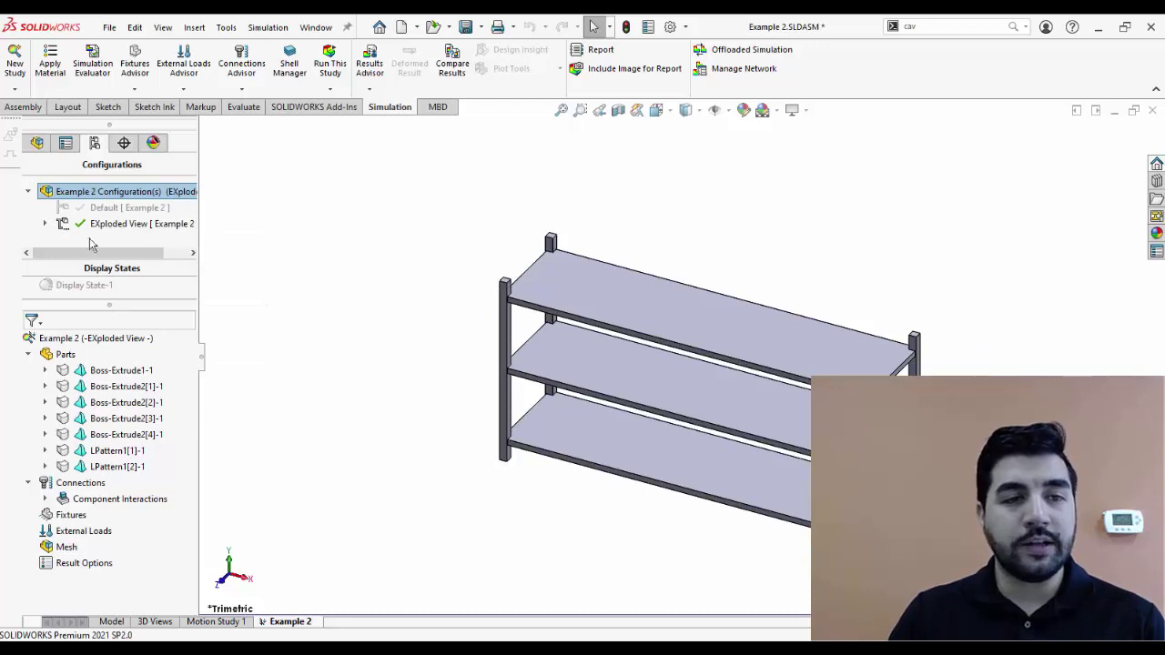
Add a configuration named "Exploded View 1" to the Example 2 assembly
{"action": "left_click", "coordinate": [123, 194]}
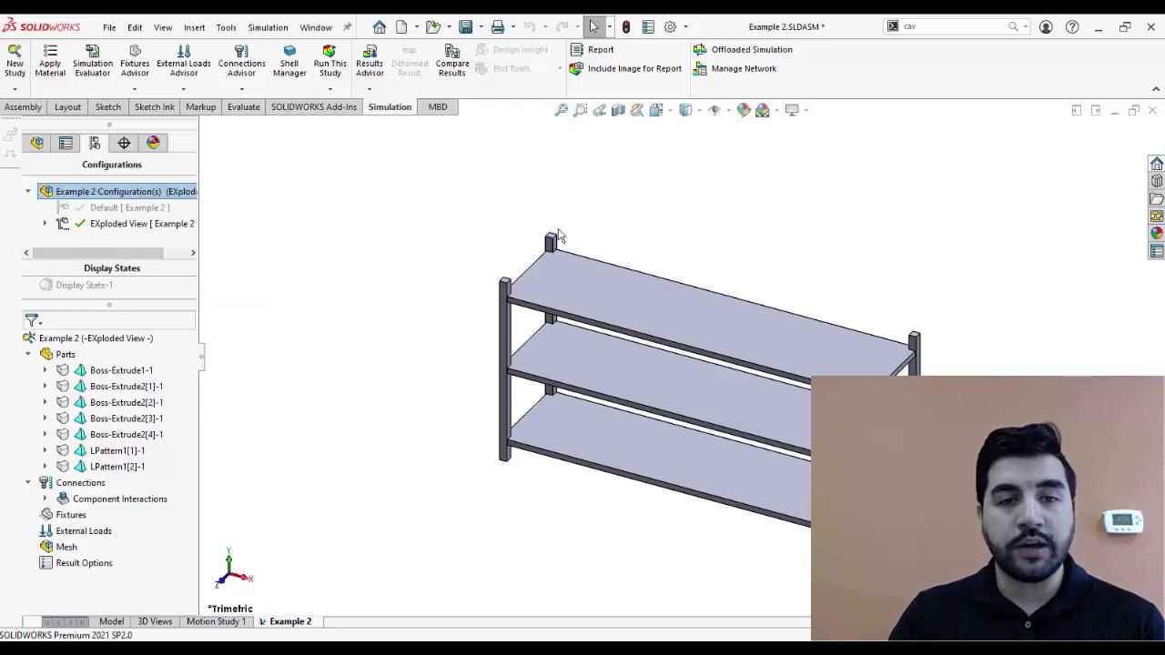
{"action": "right_click", "coordinate": [101, 193]}
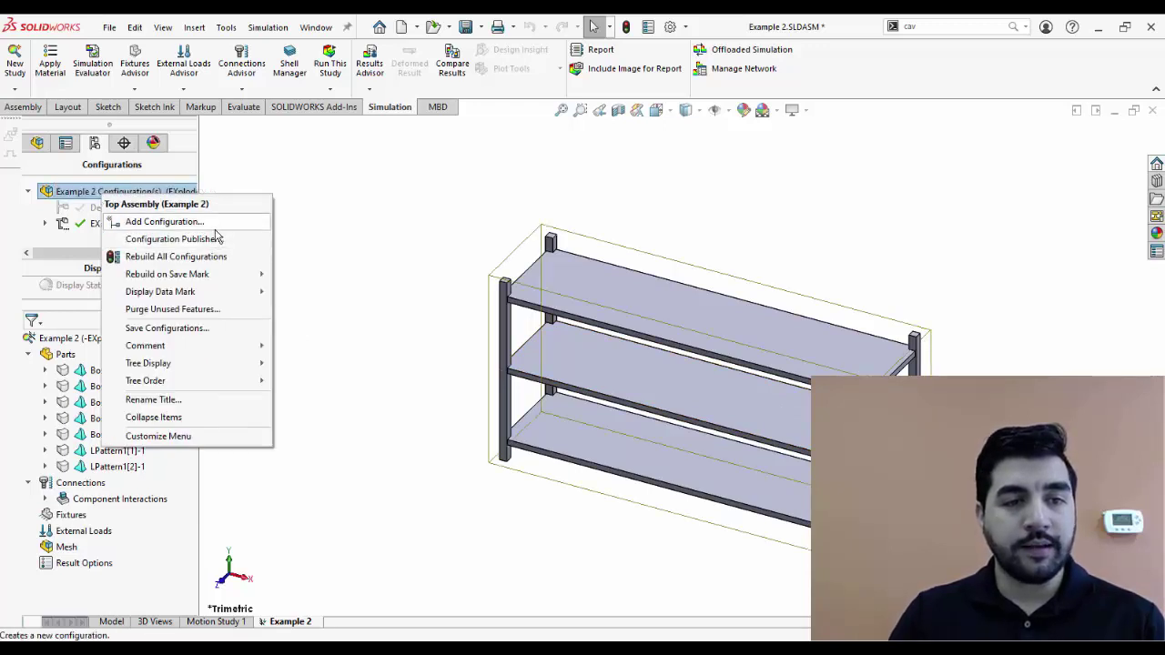
{"action": "left_click", "coordinate": [164, 221]}
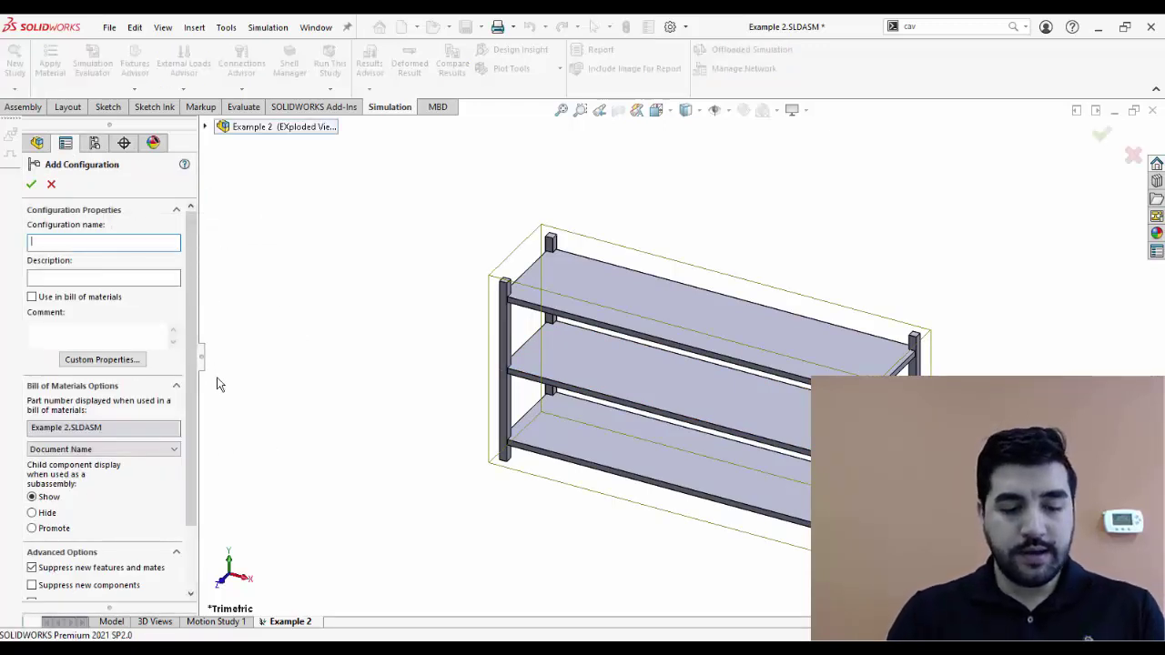
{"action": "type", "text": "Exploded V"}
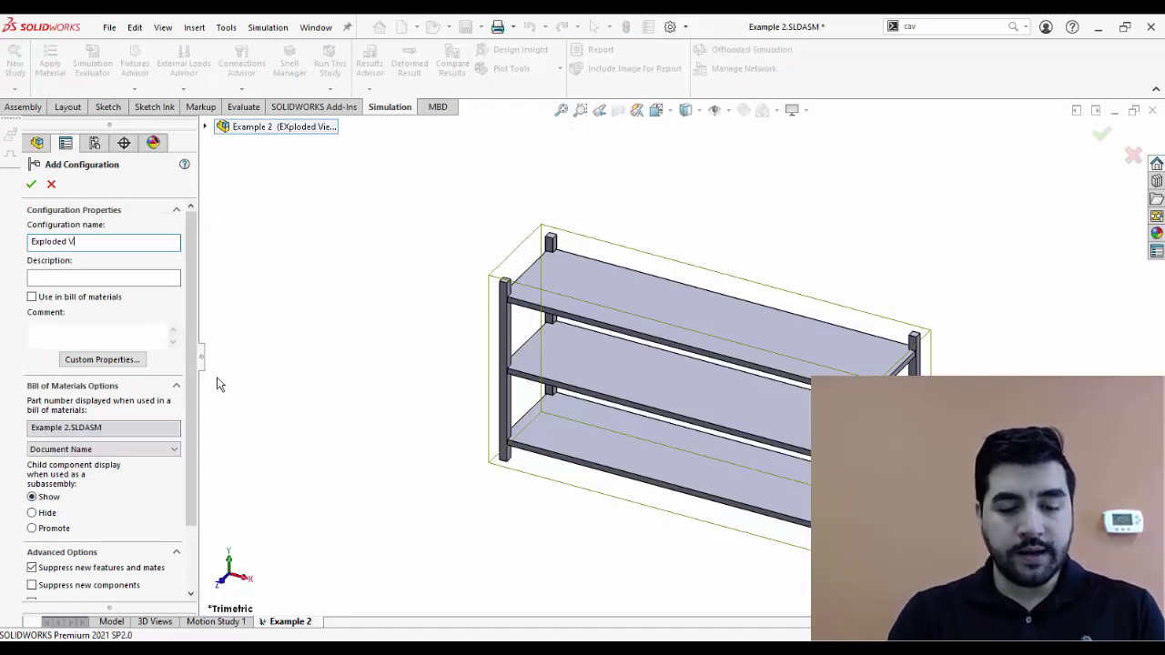
{"action": "type", "text": "eiew"}
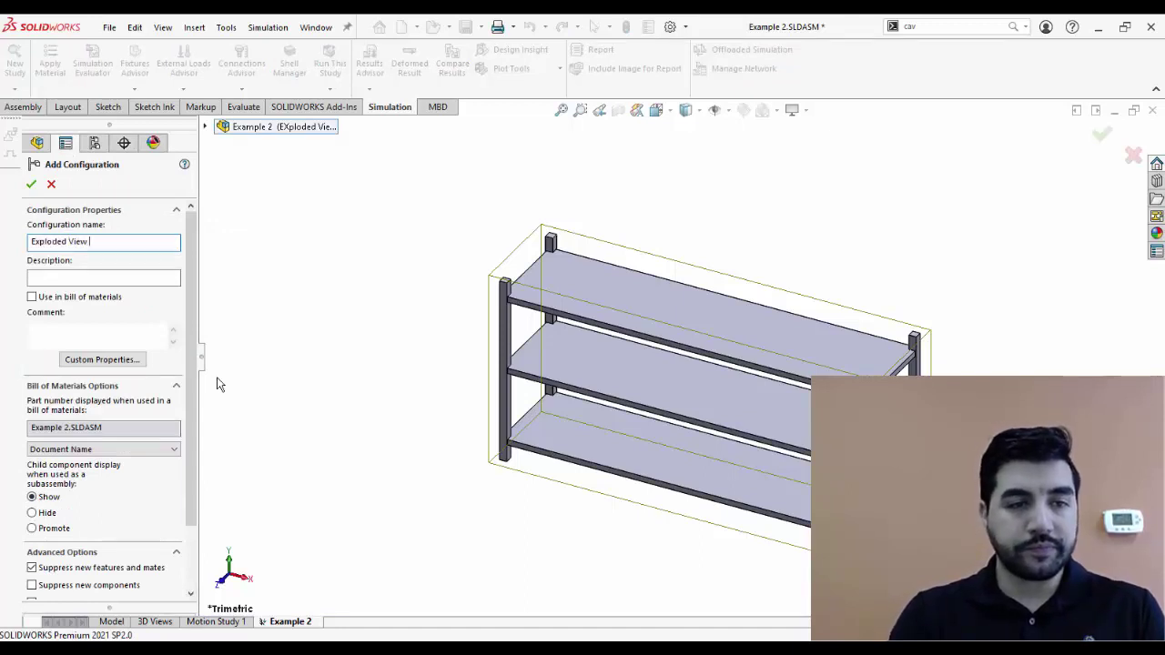
{"action": "type", "text": " 1"}
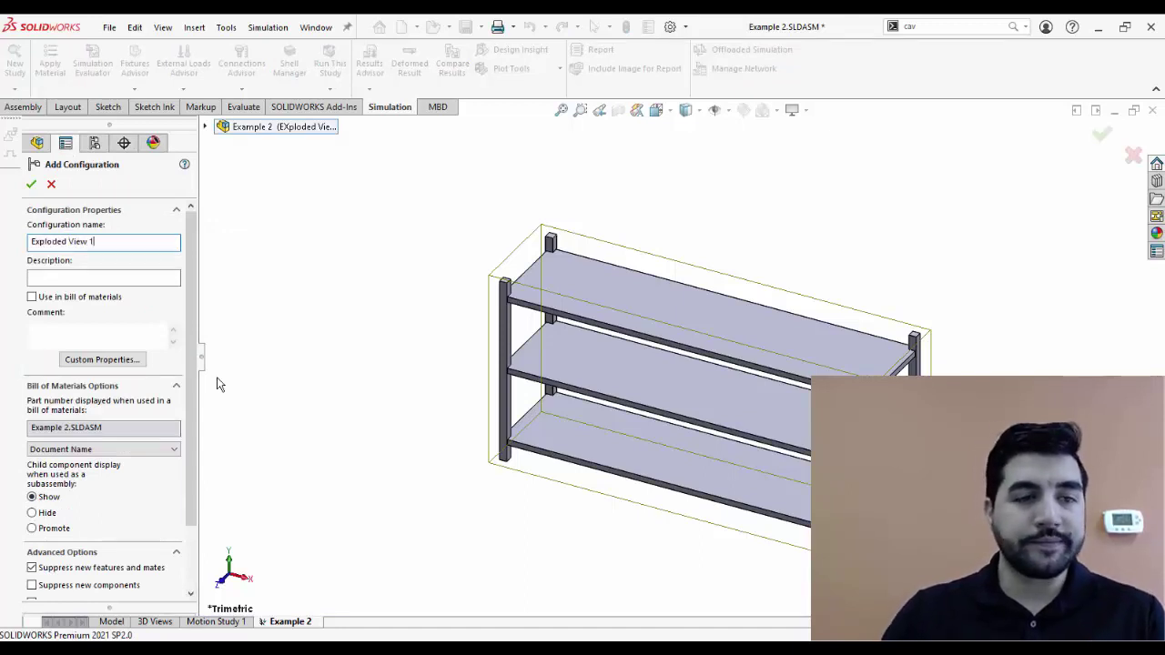
{"action": "left_click", "coordinate": [31, 183]}
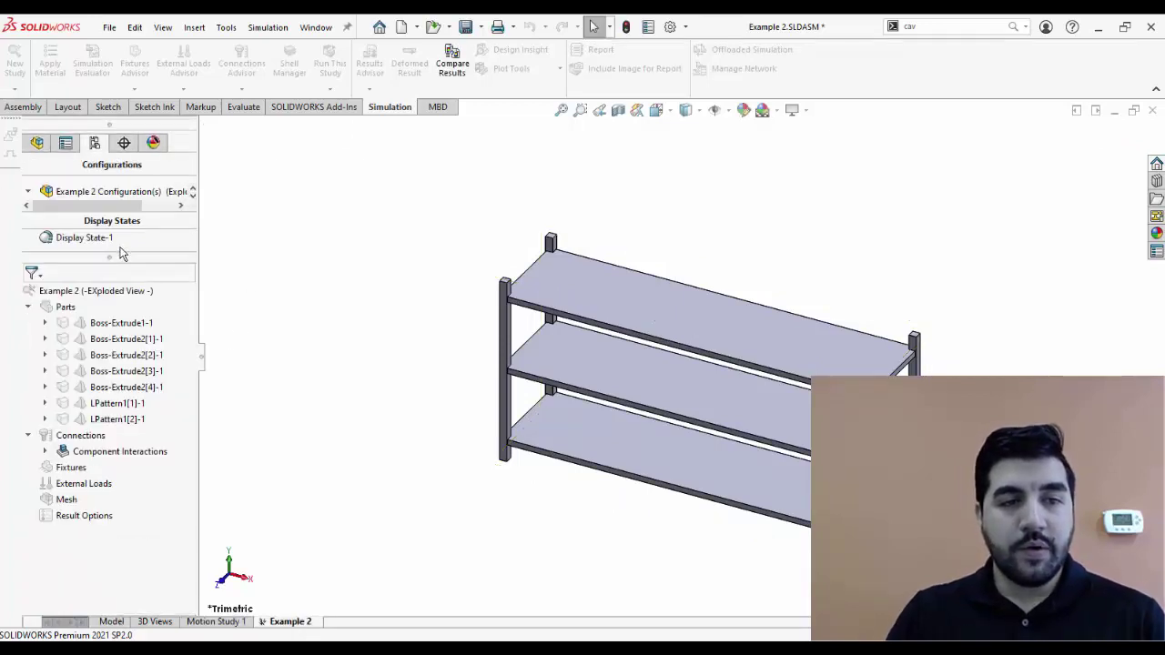
Create an exploded view in the Exploded View 1 configuration, moving the two left-end legs together about 1027 mm outward along X
{"action": "left_click_drag", "start_coordinate": [106, 255], "coordinate": [107, 359]}
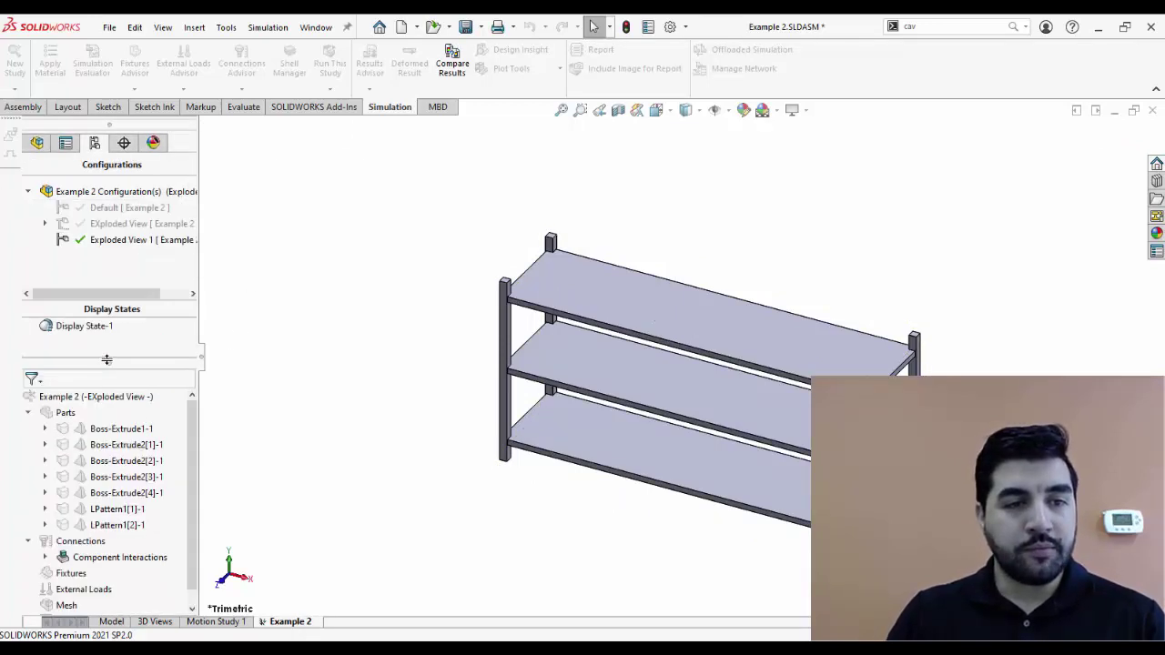
{"action": "right_click", "coordinate": [106, 244]}
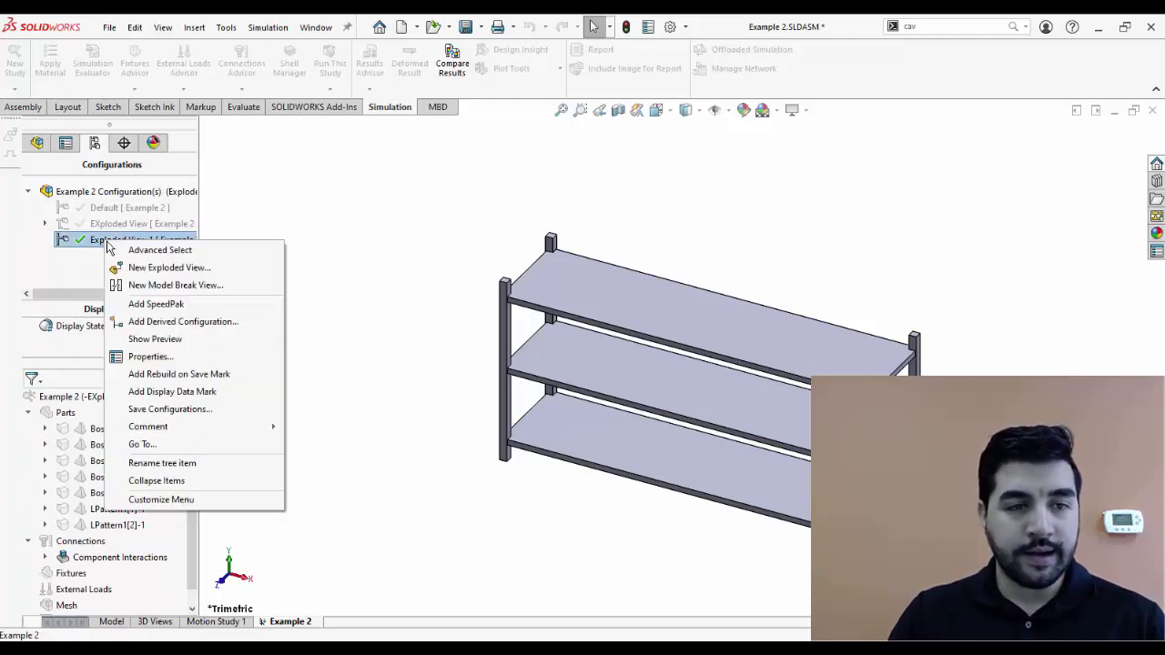
{"action": "left_click", "coordinate": [161, 269]}
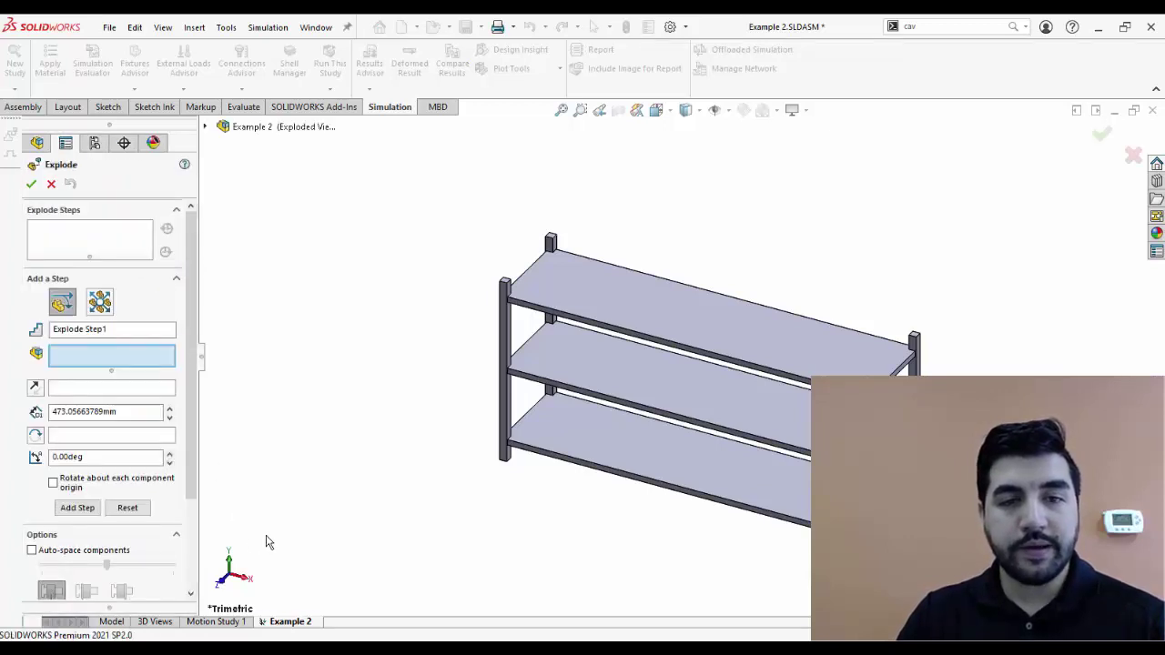
{"action": "left_click", "coordinate": [507, 338]}
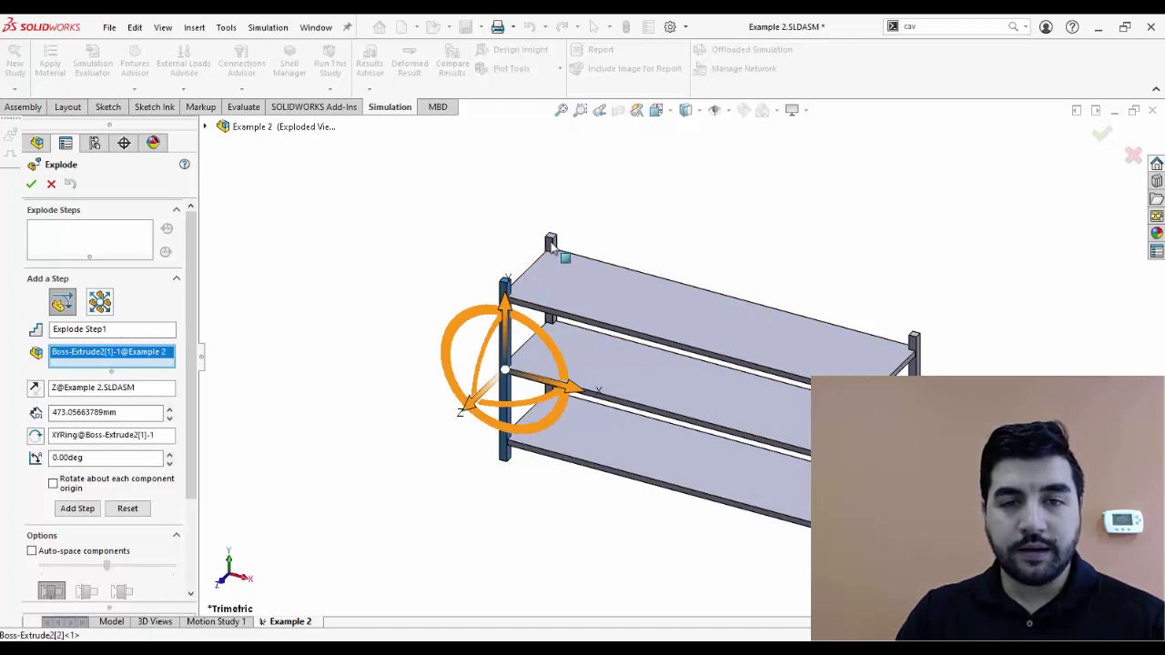
{"action": "left_click", "coordinate": [549, 251]}
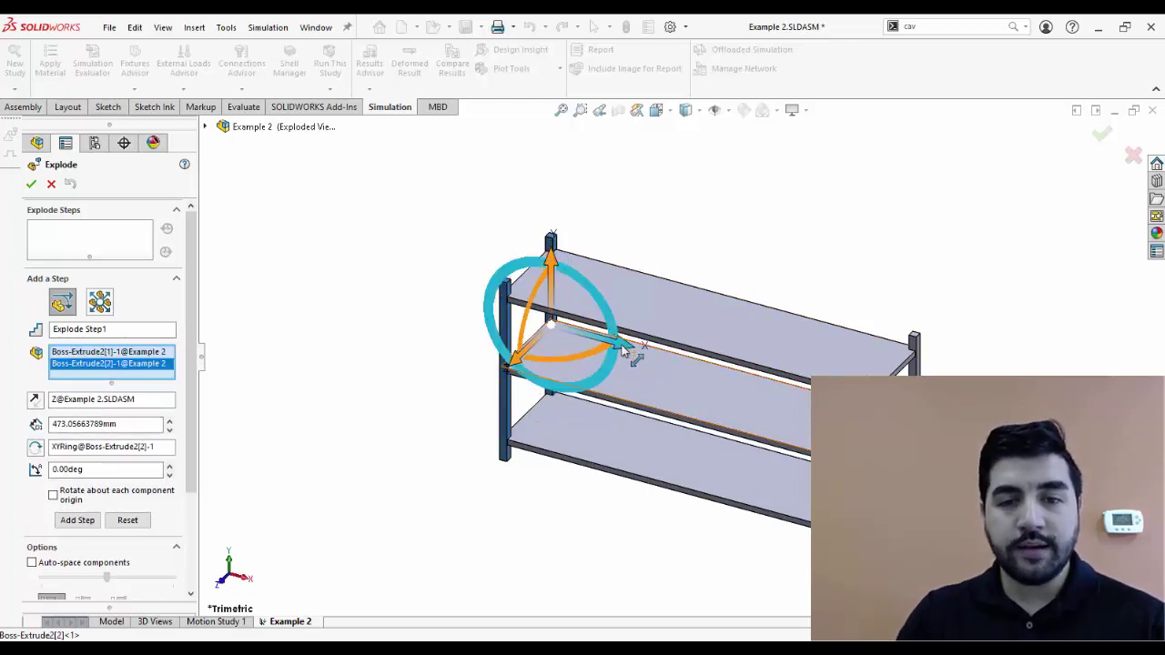
{"action": "left_click_drag", "start_coordinate": [624, 353], "coordinate": [480, 304]}
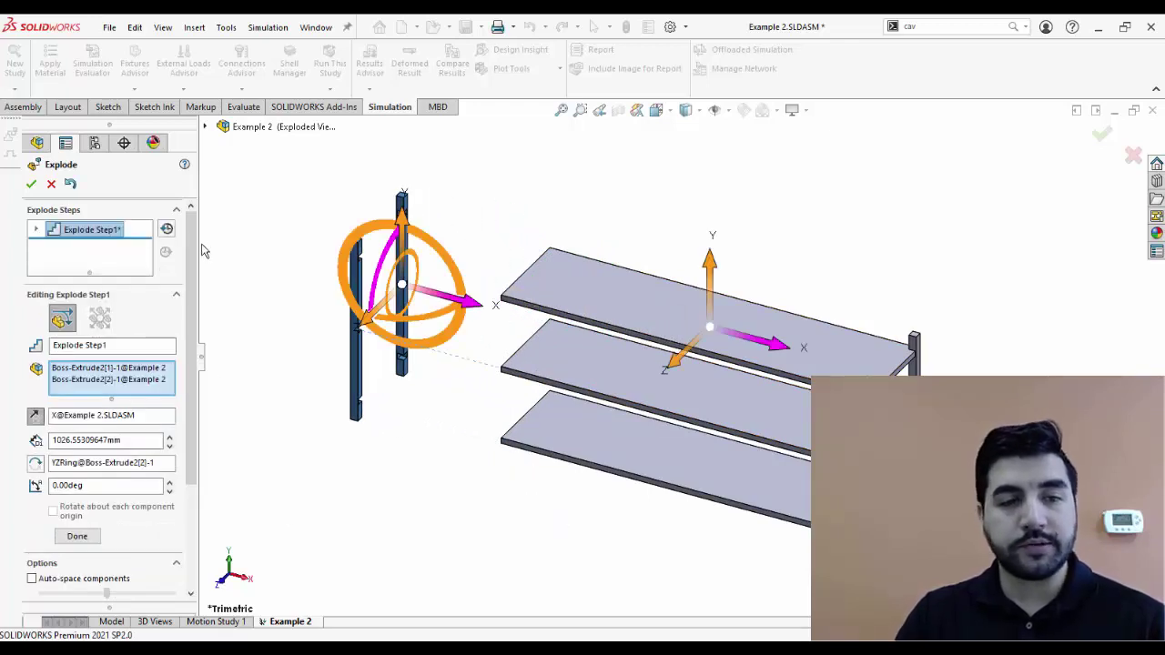
{"action": "scroll", "coordinate": [193, 310], "scroll_direction": "down", "scroll_amount": 1}
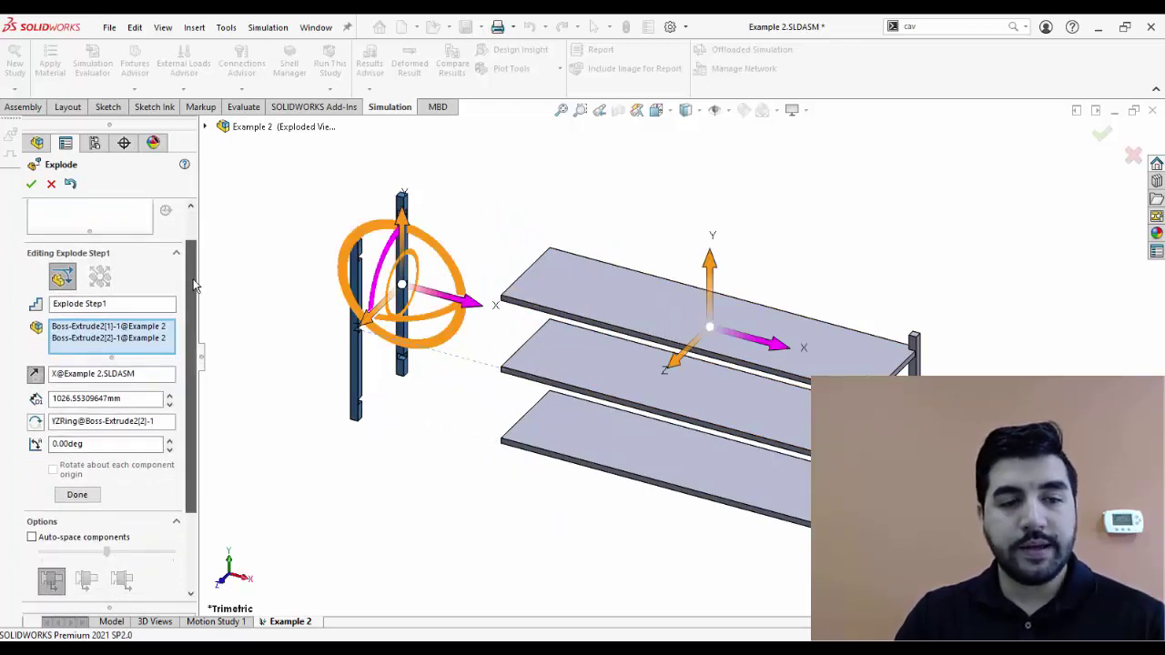
{"action": "left_click", "coordinate": [77, 496]}
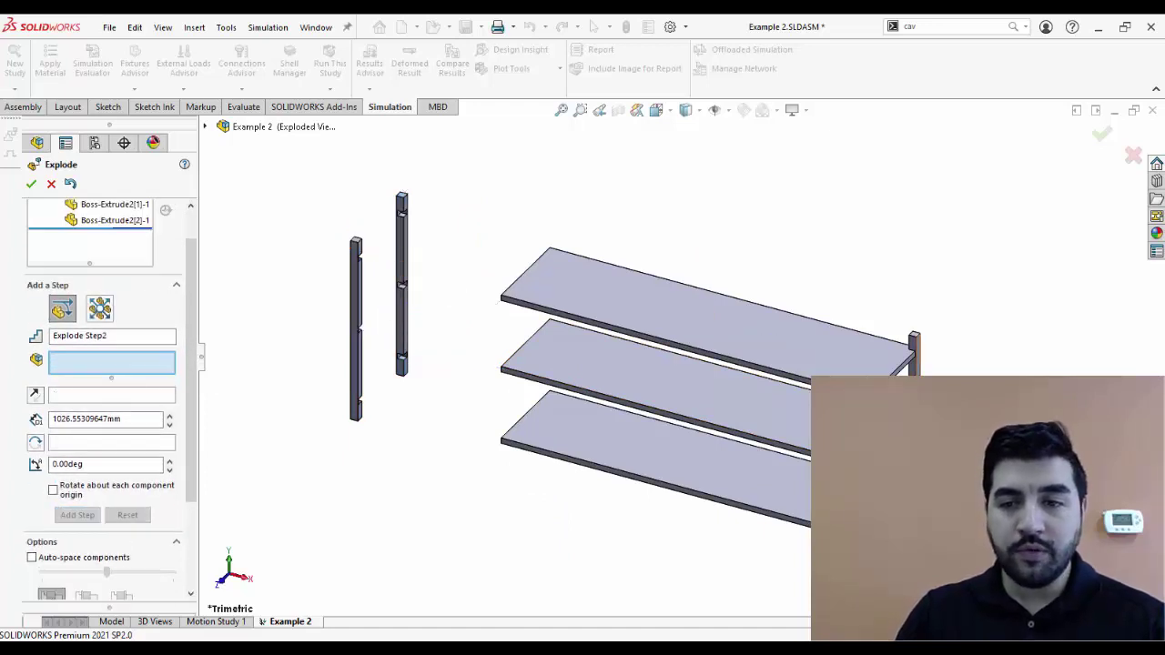
Add a second explode step moving the two right-end legs about 704 mm outward along X, and finish the exploded view
{"action": "left_click", "coordinate": [914, 339]}
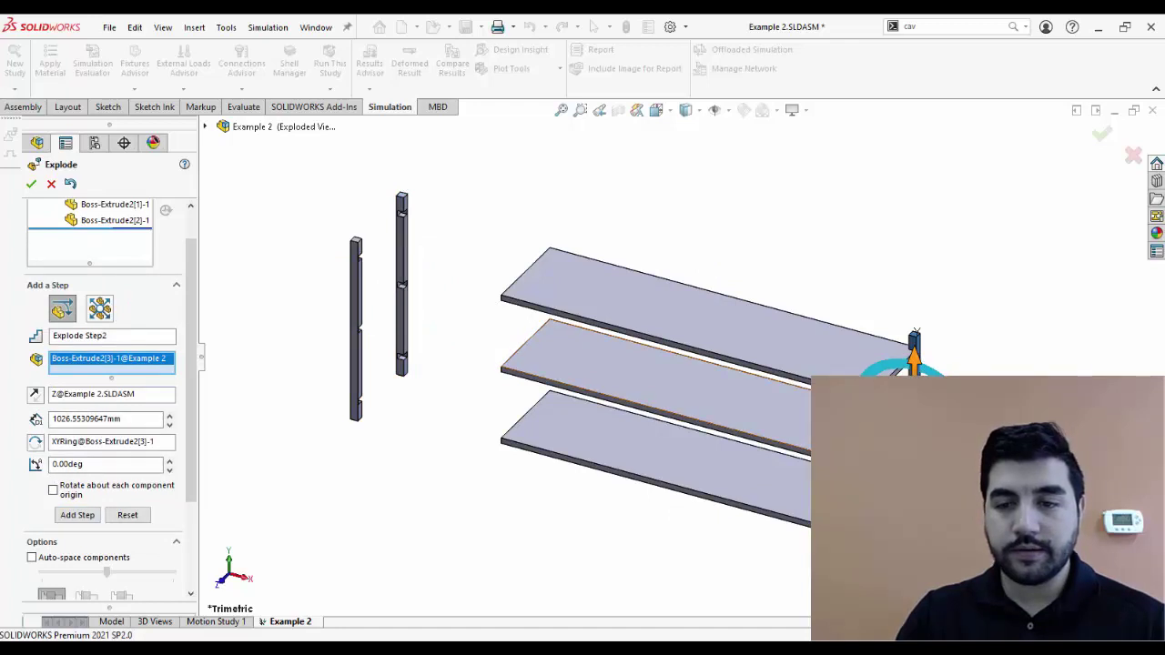
{"action": "left_click", "coordinate": [869, 436]}
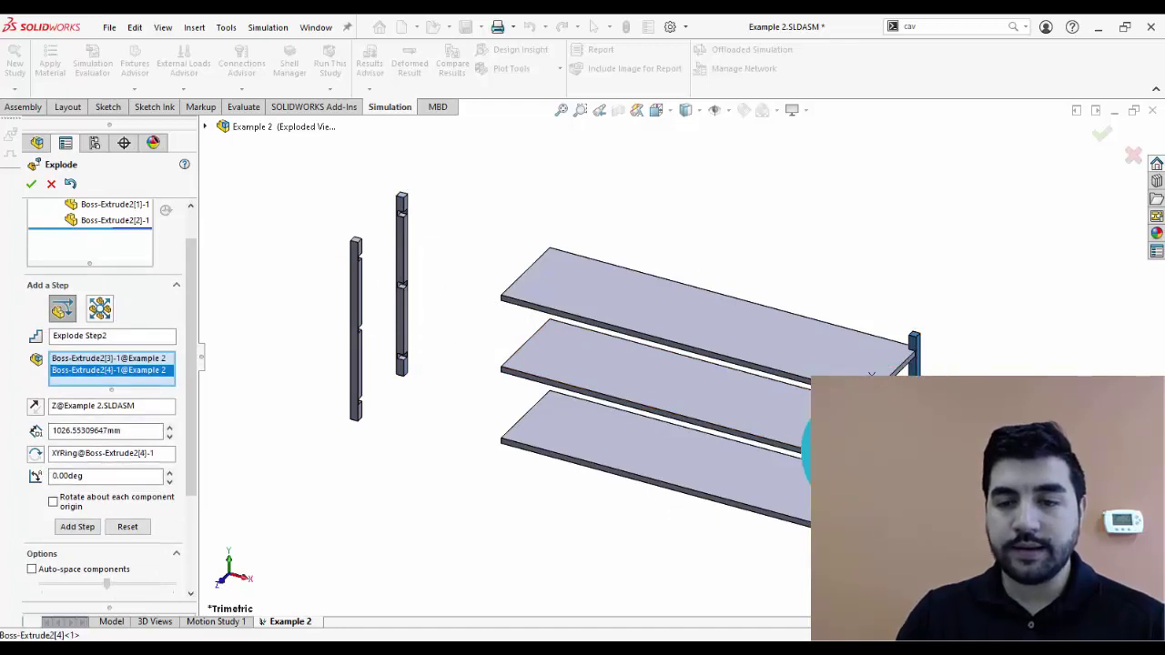
{"action": "left_click_drag", "start_coordinate": [919, 483], "coordinate": [1022, 510]}
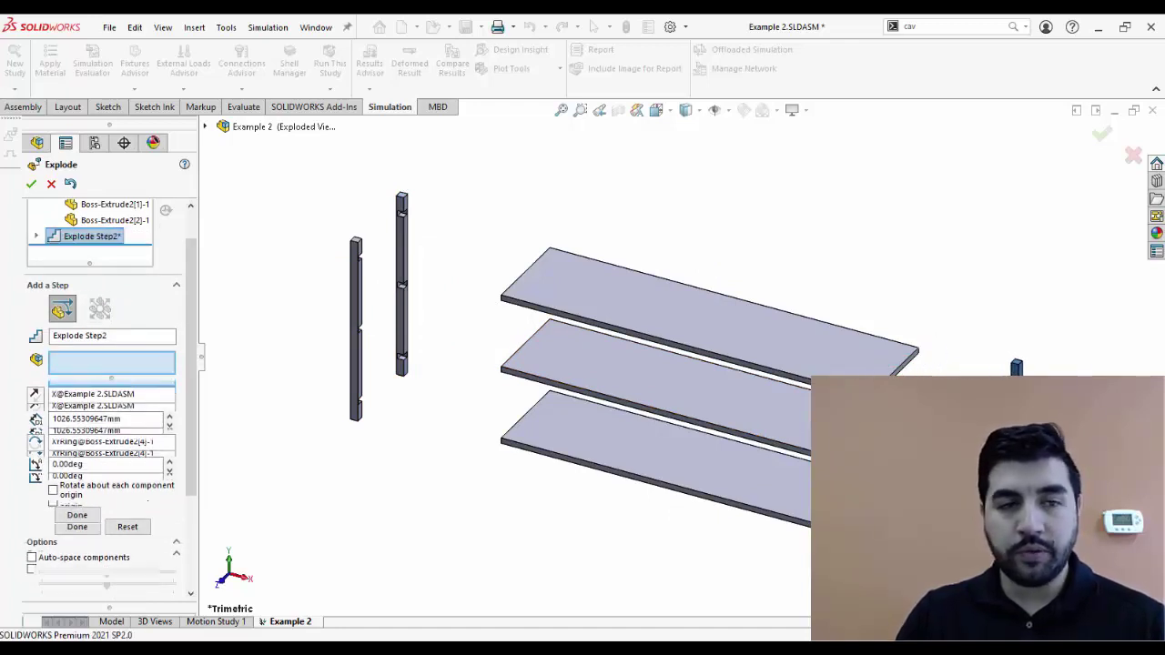
{"action": "left_click_drag", "start_coordinate": [199, 330], "coordinate": [202, 300]}
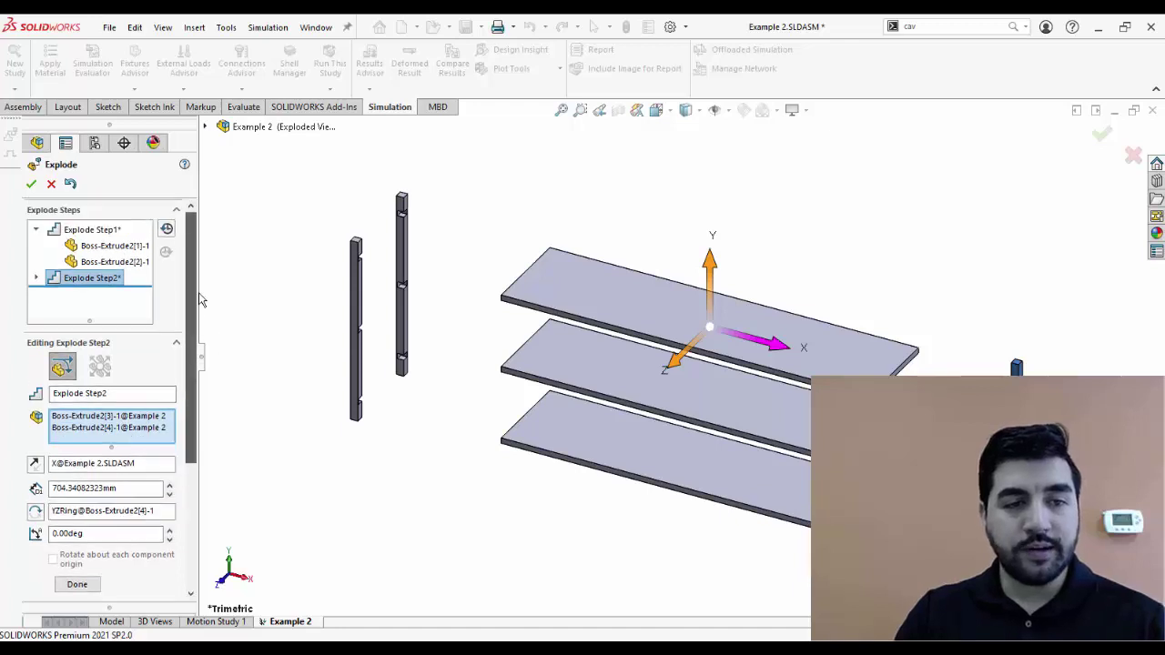
{"action": "left_click", "coordinate": [78, 584]}
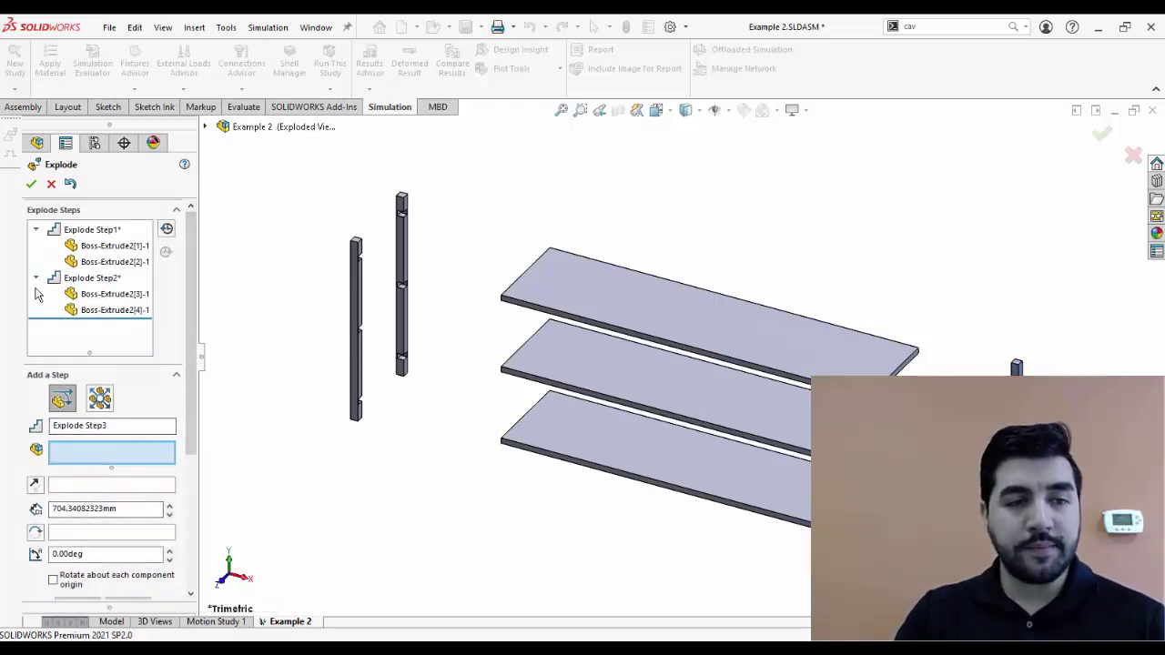
{"action": "left_click", "coordinate": [32, 186]}
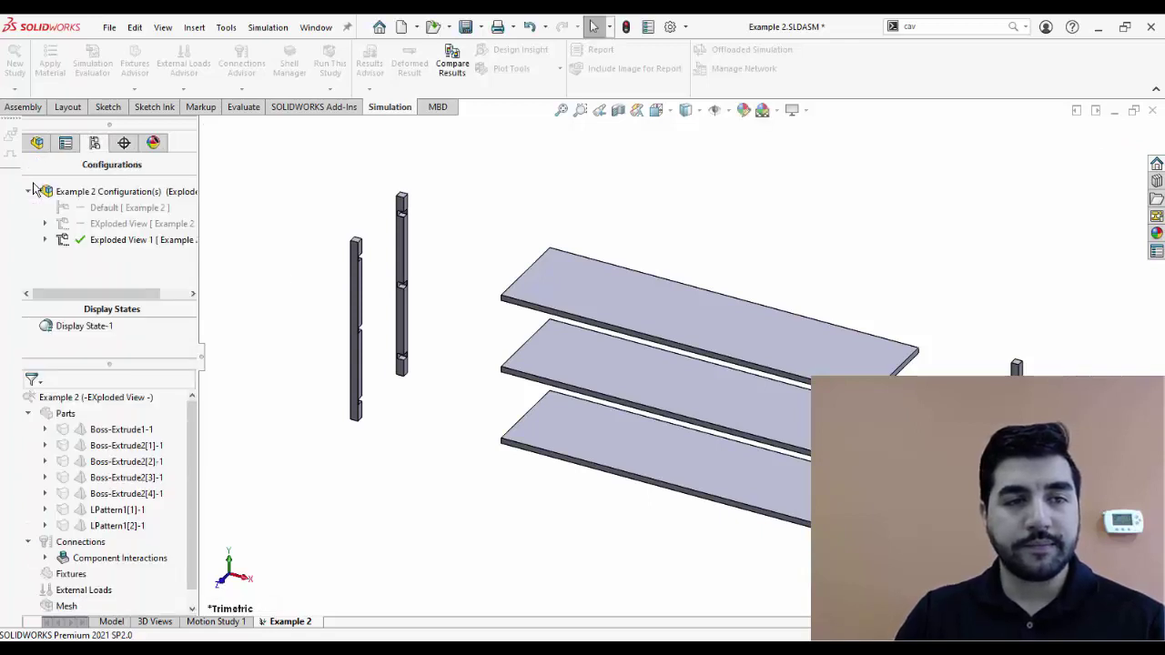
Collapse the new exploded view under the Exploded View 1 configuration
{"action": "left_click", "coordinate": [45, 241]}
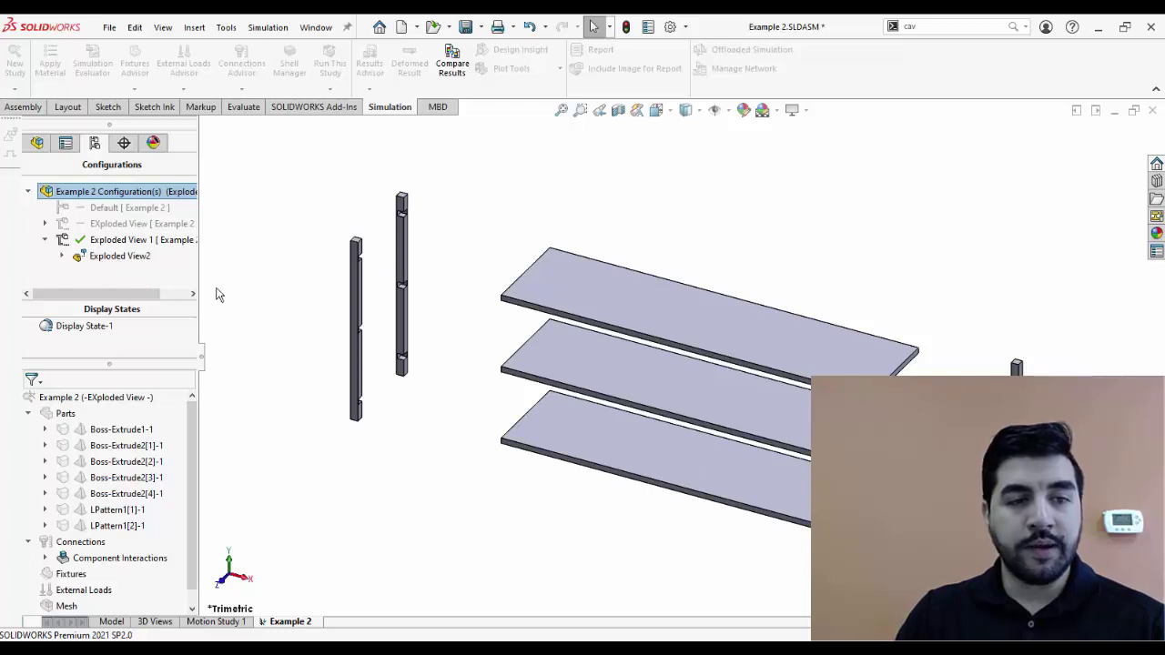
{"action": "right_click", "coordinate": [108, 257]}
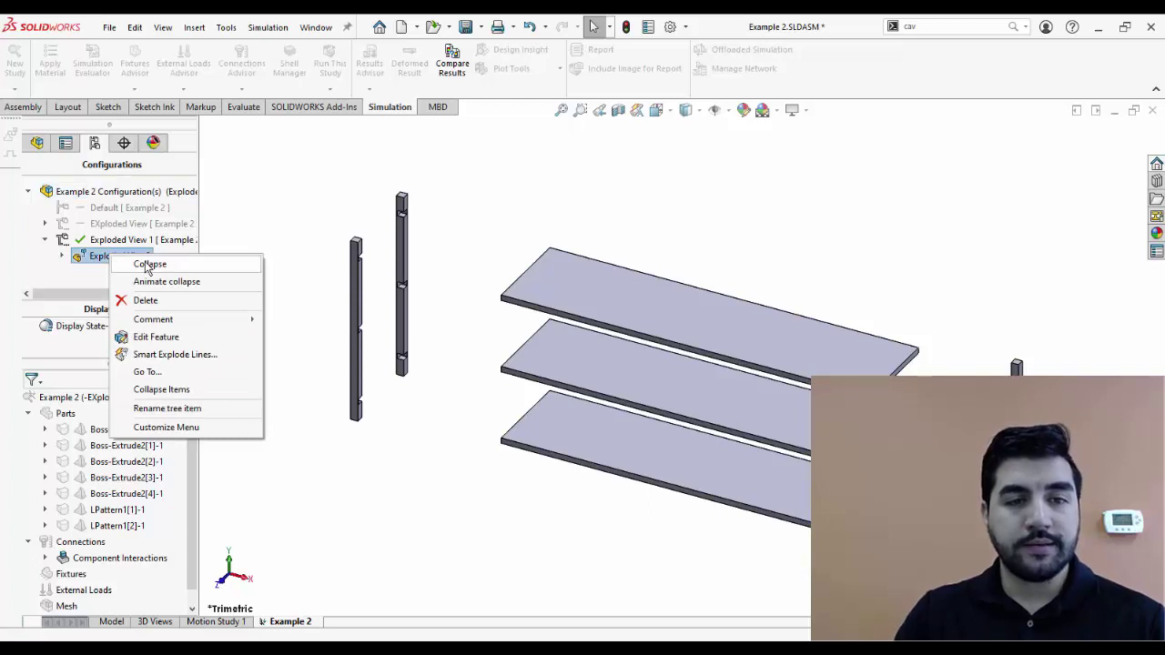
{"action": "left_click", "coordinate": [148, 264]}
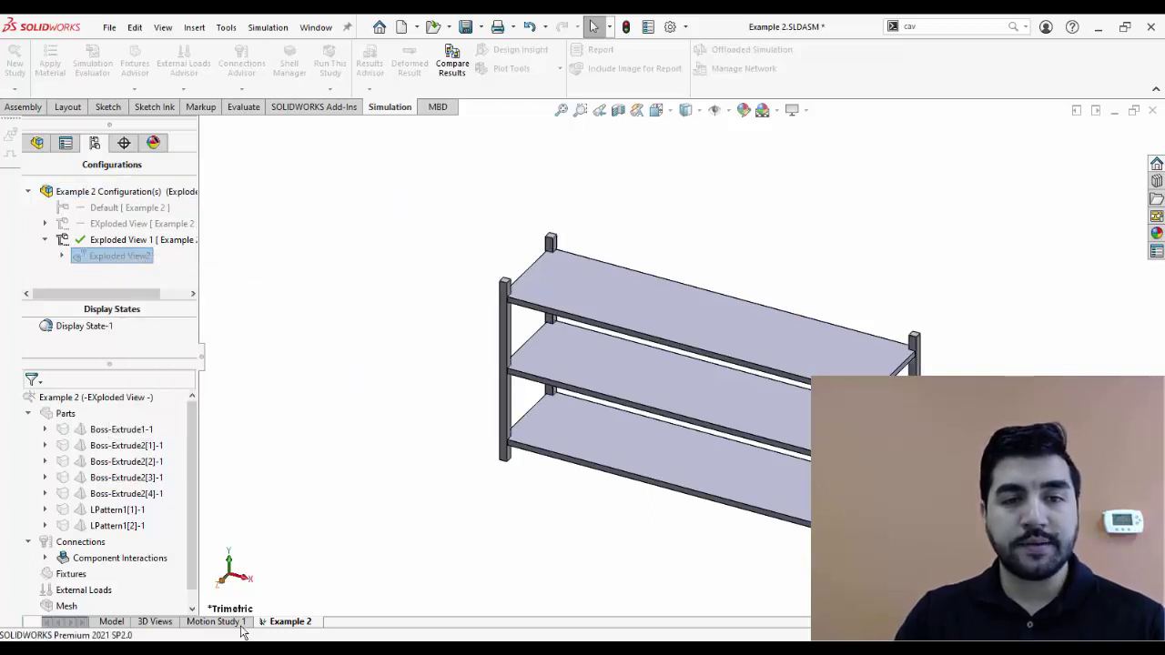
Explode the assembly again using the exploded view under the Exploded View 1 configuration
{"action": "right_click", "coordinate": [121, 258]}
{"action": "left_click", "coordinate": [163, 264]}
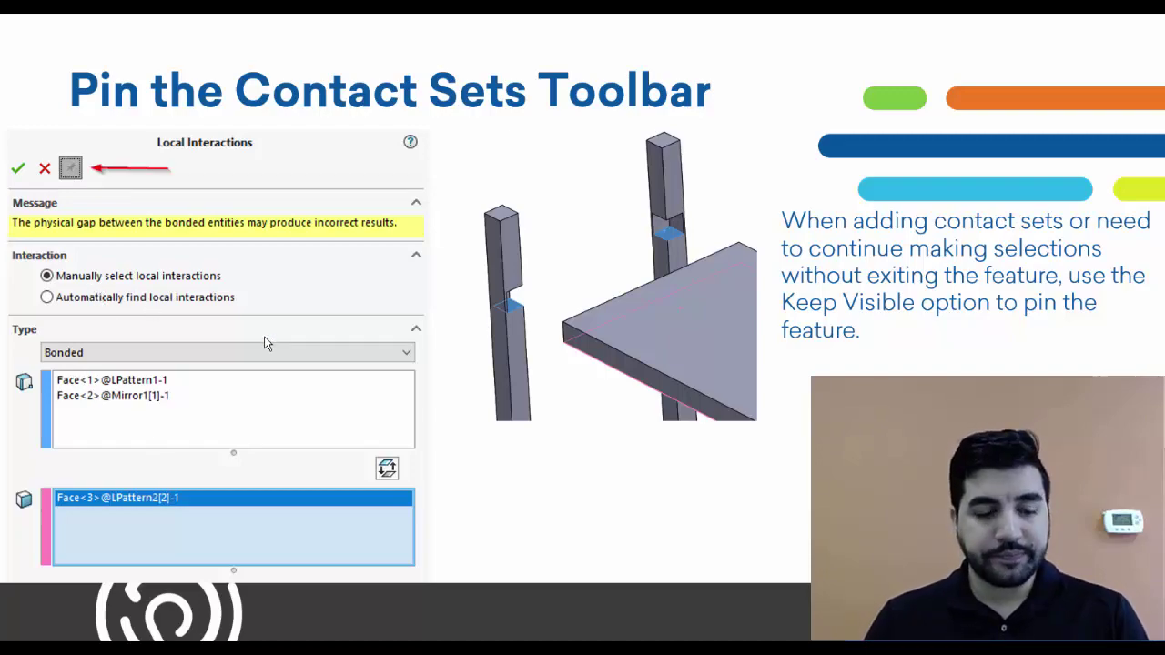
{"action": "key", "text": "super+Tab"}
{"action": "left_click", "coordinate": [161, 351]}
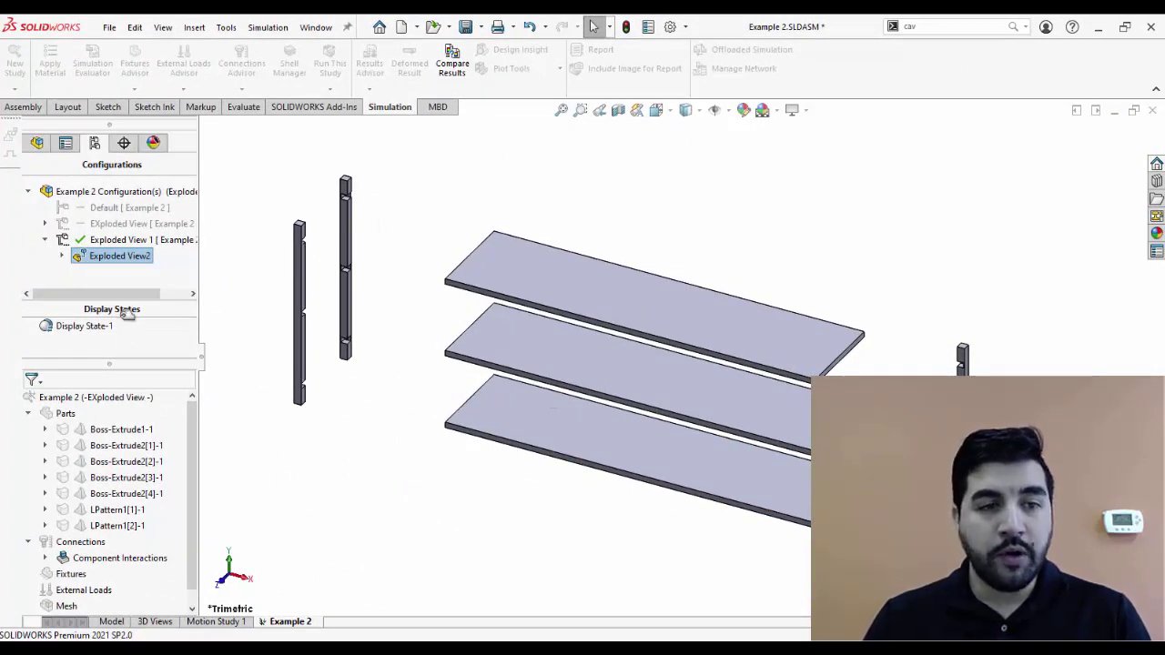
Create a new static simulation study on the model with the Exploded View 1 configuration active
{"action": "left_click_drag", "start_coordinate": [117, 365], "coordinate": [123, 132]}
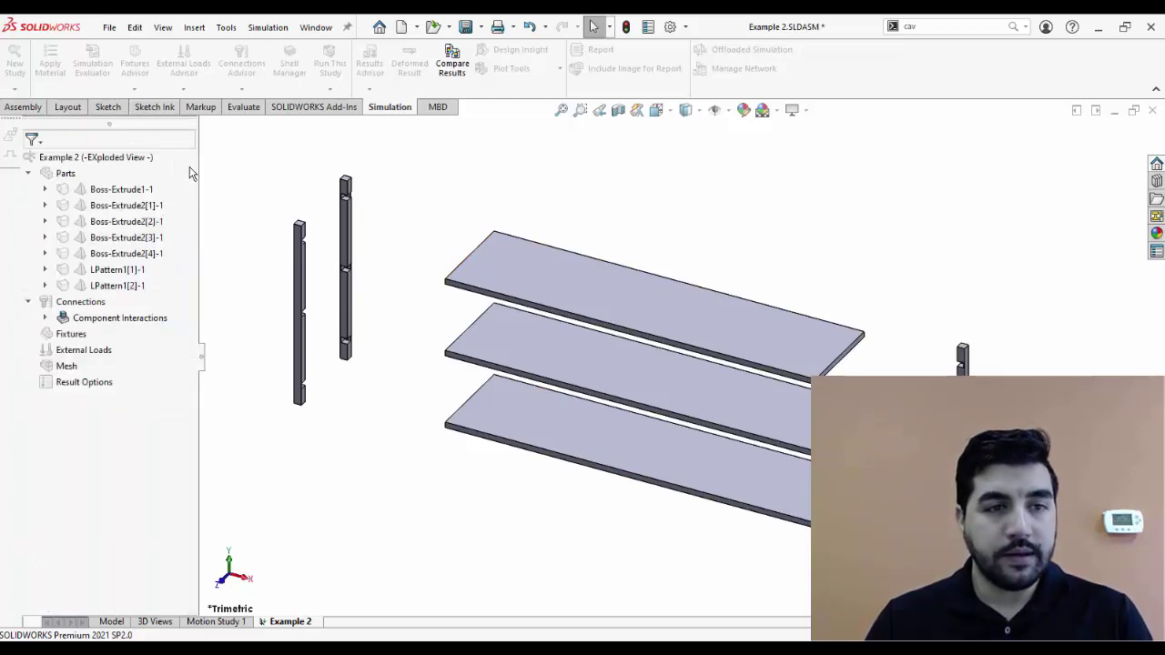
{"action": "left_click", "coordinate": [110, 622]}
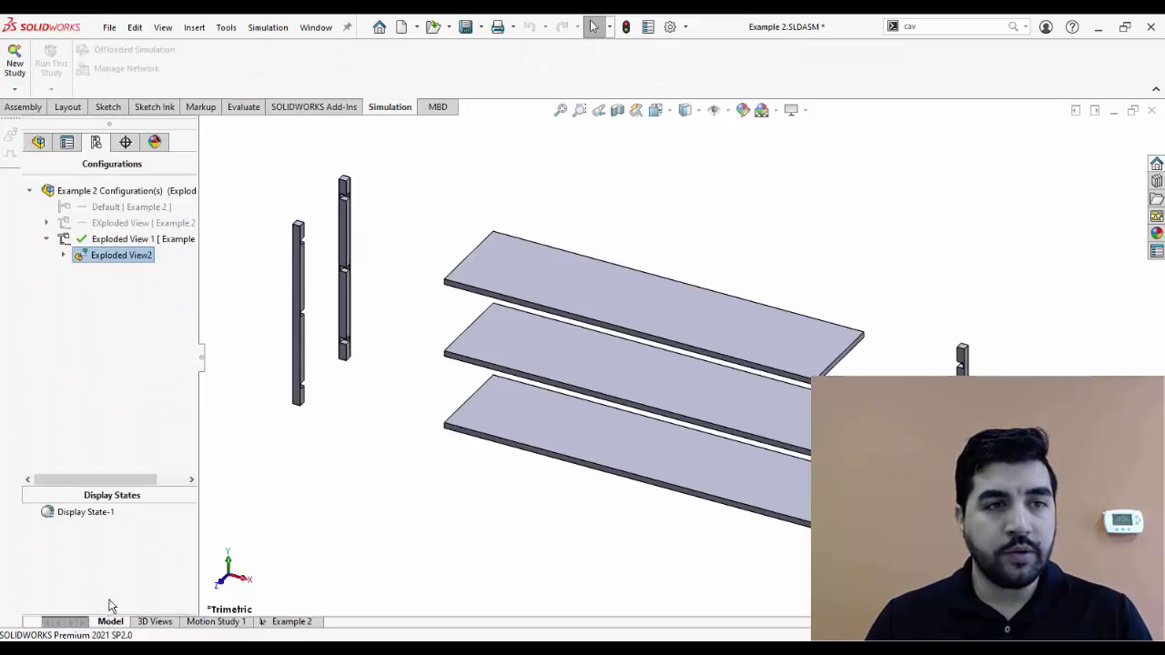
{"action": "left_click", "coordinate": [14, 62]}
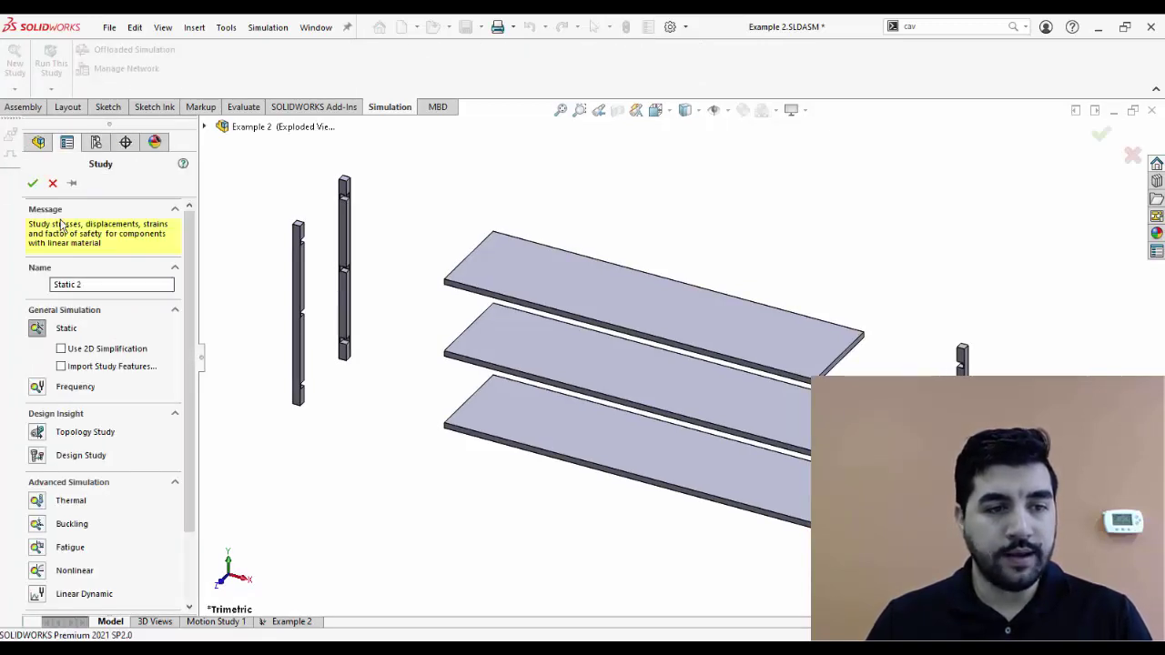
{"action": "left_click", "coordinate": [33, 184]}
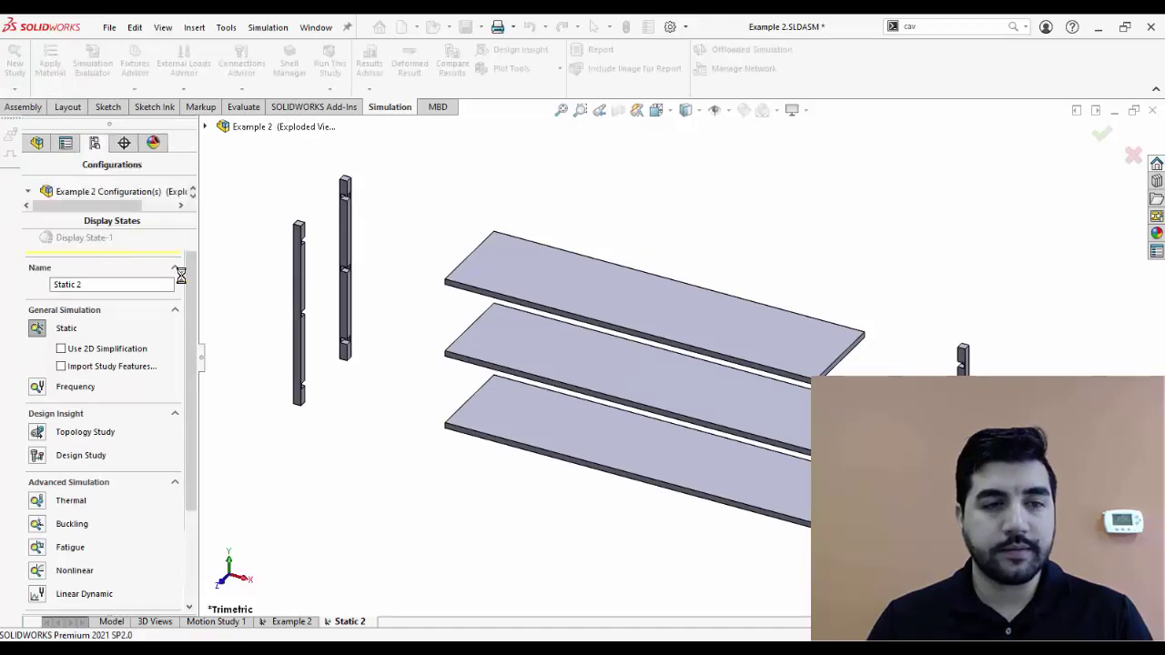
{"action": "left_click_drag", "start_coordinate": [197, 330], "coordinate": [231, 332]}
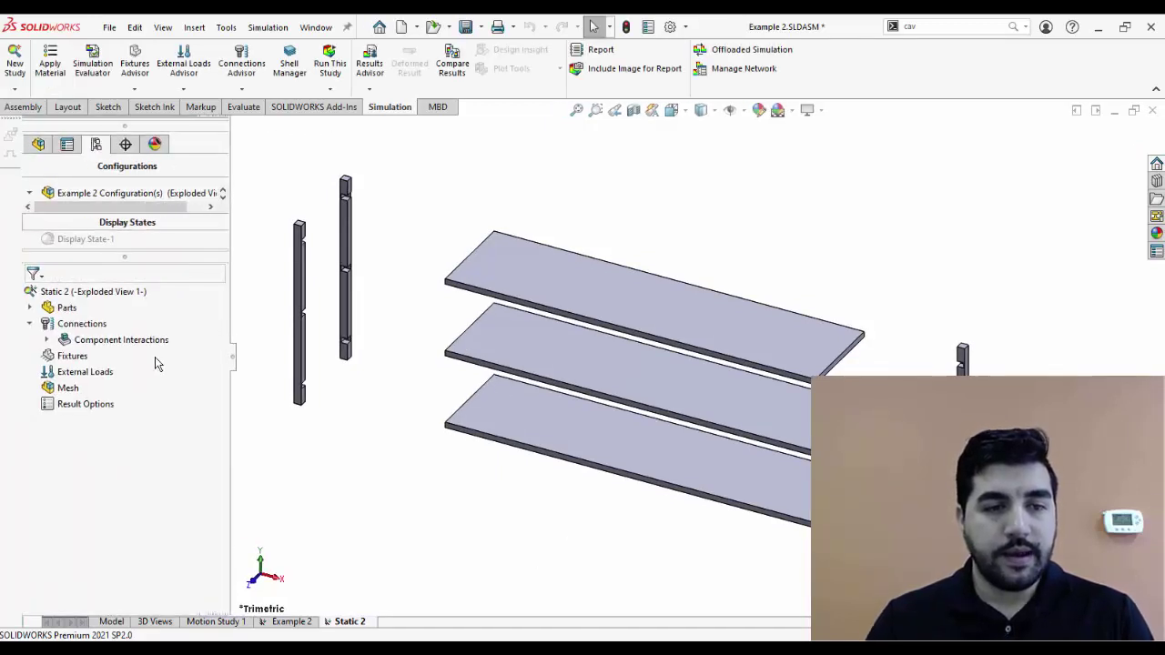
Start a manually selected Bonded local interaction with the upward-facing face of the rear left-end leg's top notch as the first entity
{"action": "right_click", "coordinate": [86, 342]}
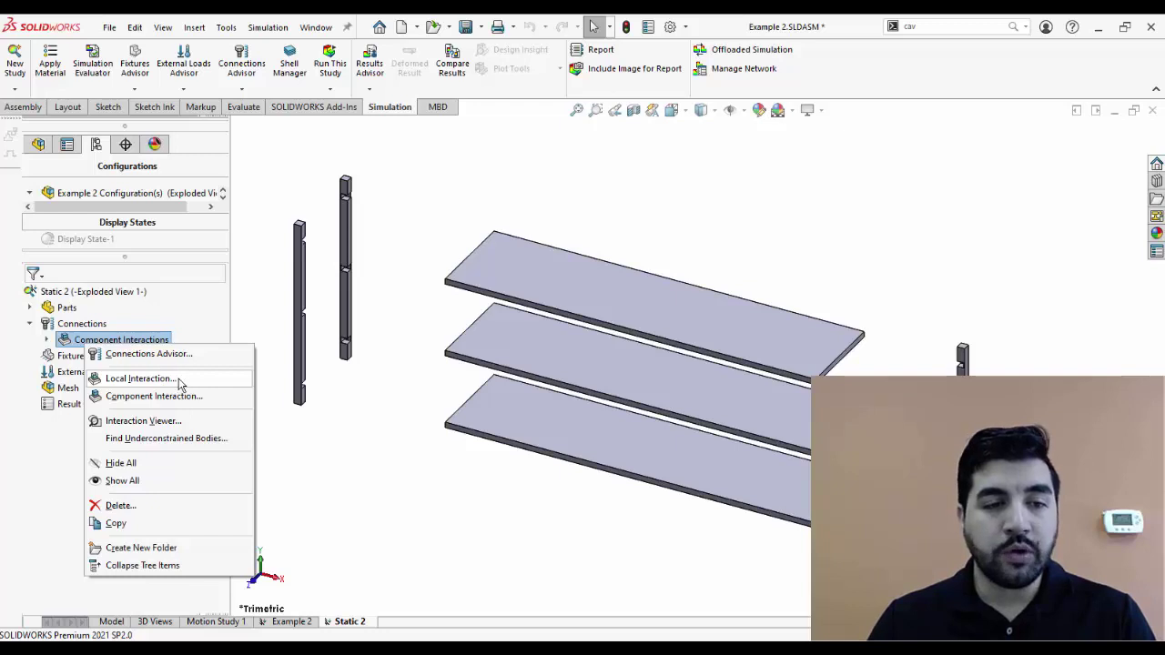
{"action": "left_click", "coordinate": [145, 379]}
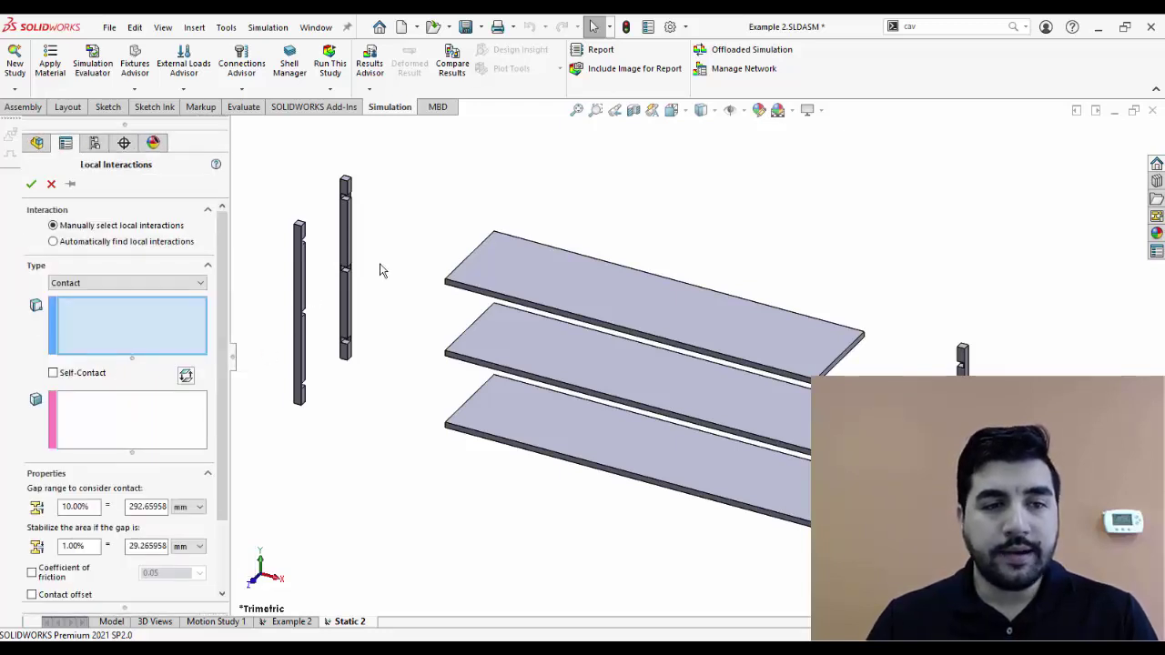
{"action": "scroll", "coordinate": [356, 203], "scroll_direction": "down", "scroll_amount": 3}
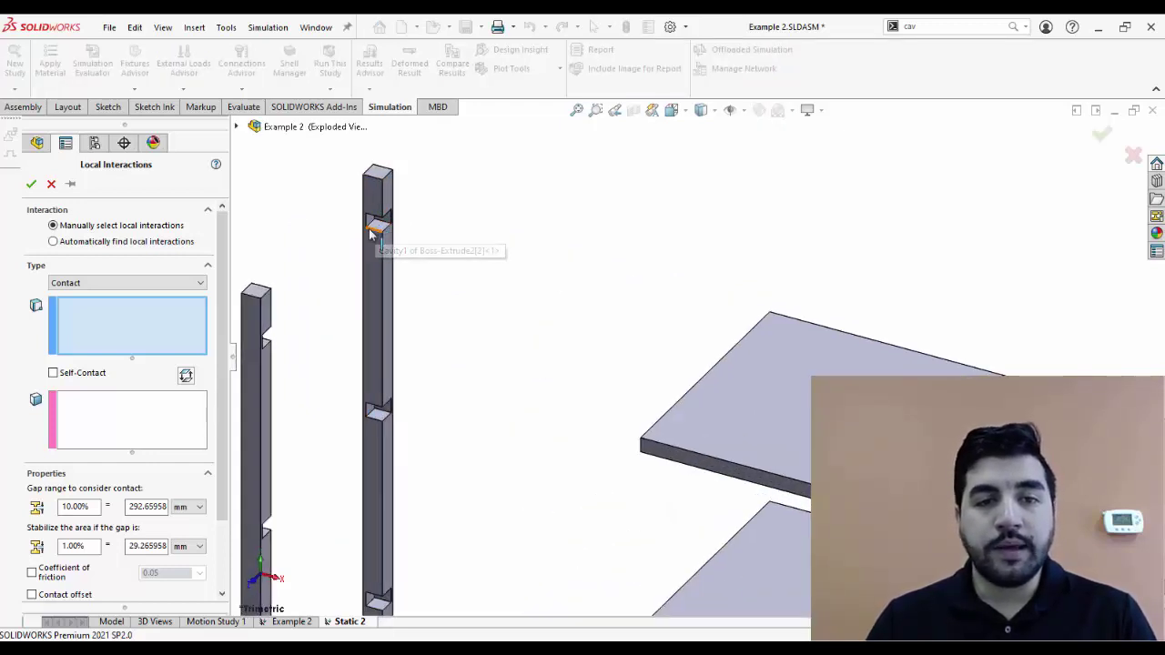
{"action": "scroll", "coordinate": [377, 231], "scroll_direction": "down", "scroll_amount": 2}
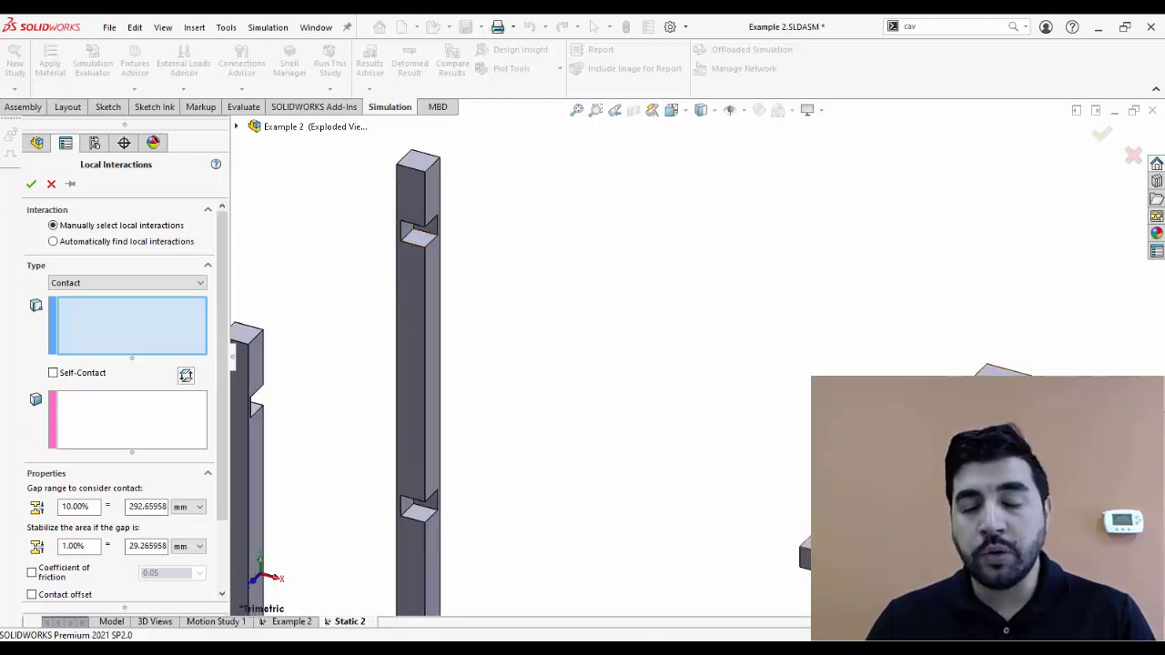
{"action": "scroll", "coordinate": [738, 391], "scroll_direction": "up", "scroll_amount": 1}
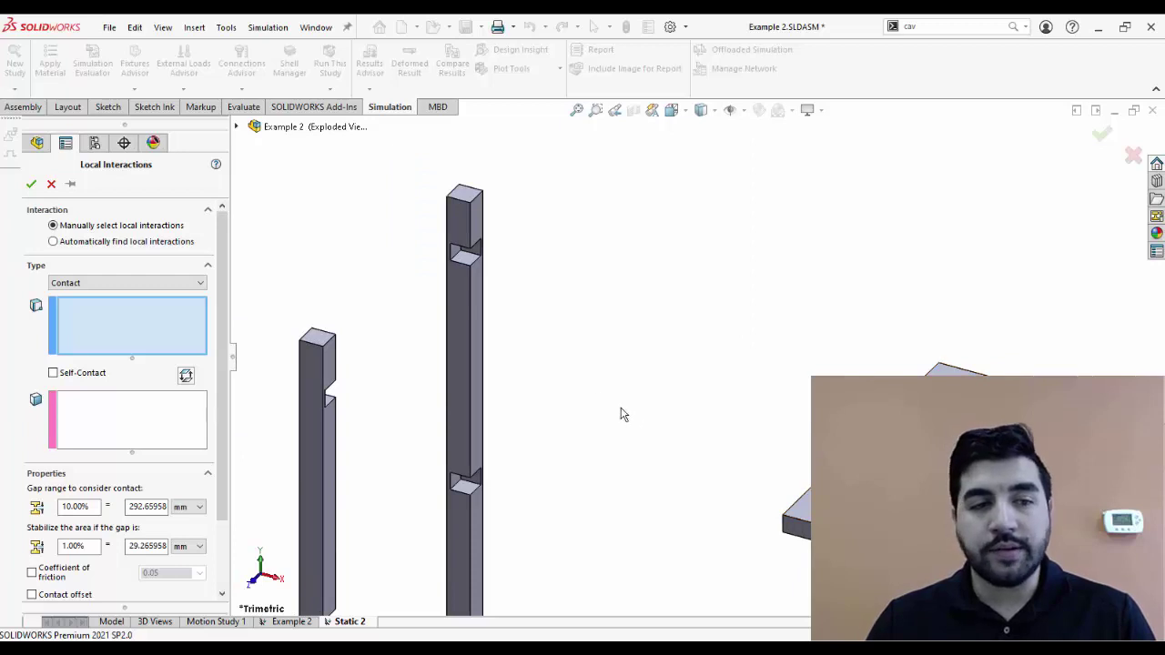
{"action": "scroll", "coordinate": [485, 269], "scroll_direction": "down", "scroll_amount": 2}
{"action": "scroll", "coordinate": [541, 322], "scroll_direction": "down", "scroll_amount": 2}
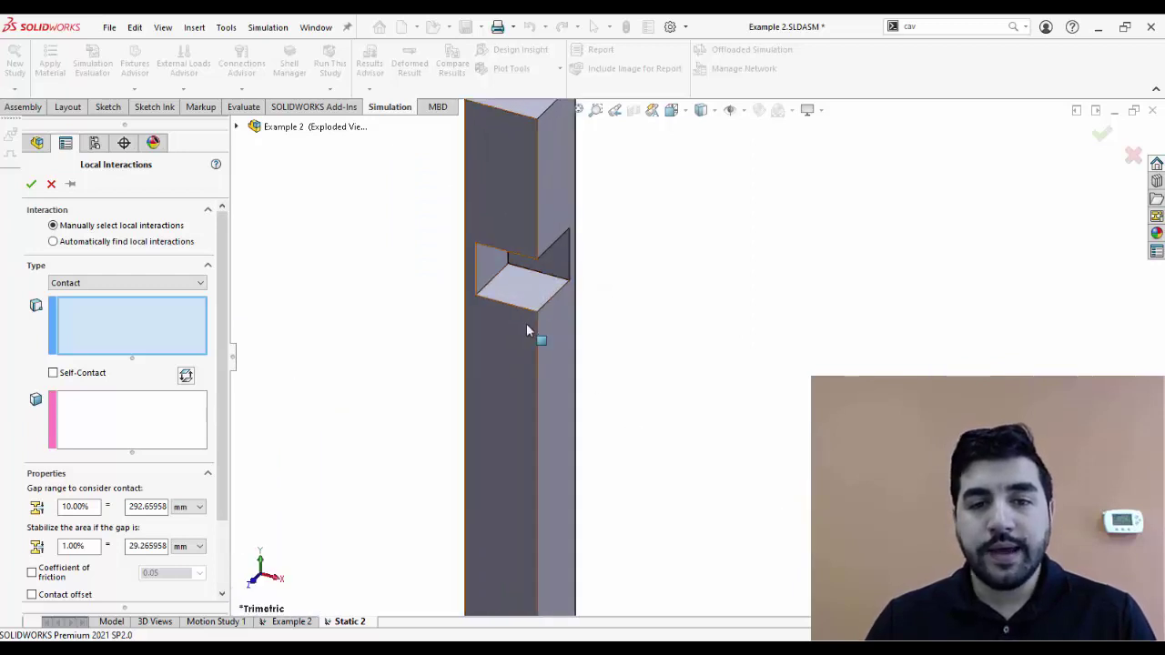
{"action": "scroll", "coordinate": [528, 318], "scroll_direction": "up", "scroll_amount": 1}
{"action": "scroll", "coordinate": [588, 395], "scroll_direction": "up", "scroll_amount": 3}
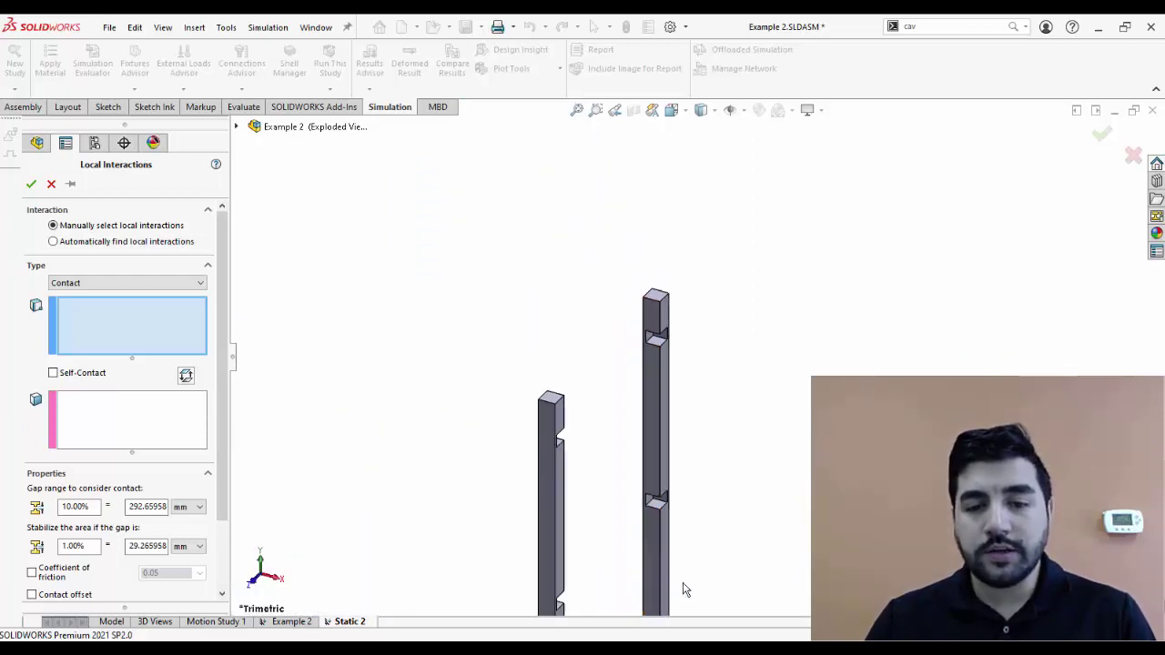
{"action": "scroll", "coordinate": [682, 583], "scroll_direction": "up", "scroll_amount": 2}
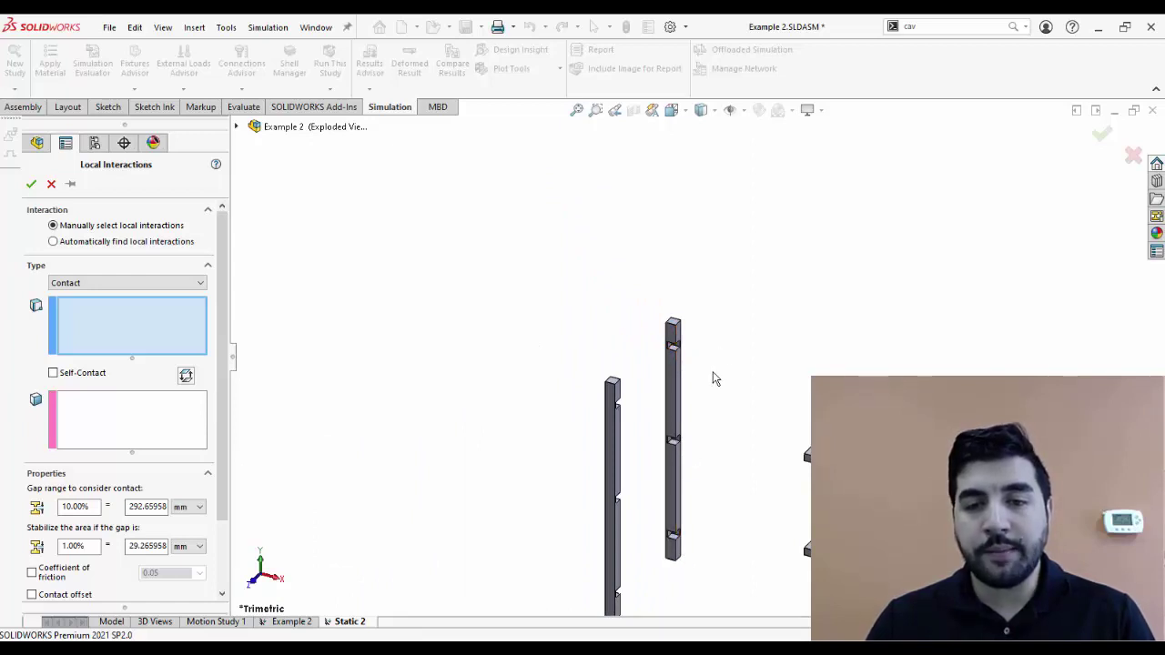
{"action": "scroll", "coordinate": [678, 357], "scroll_direction": "down", "scroll_amount": 8}
{"action": "scroll", "coordinate": [673, 359], "scroll_direction": "down", "scroll_amount": 2}
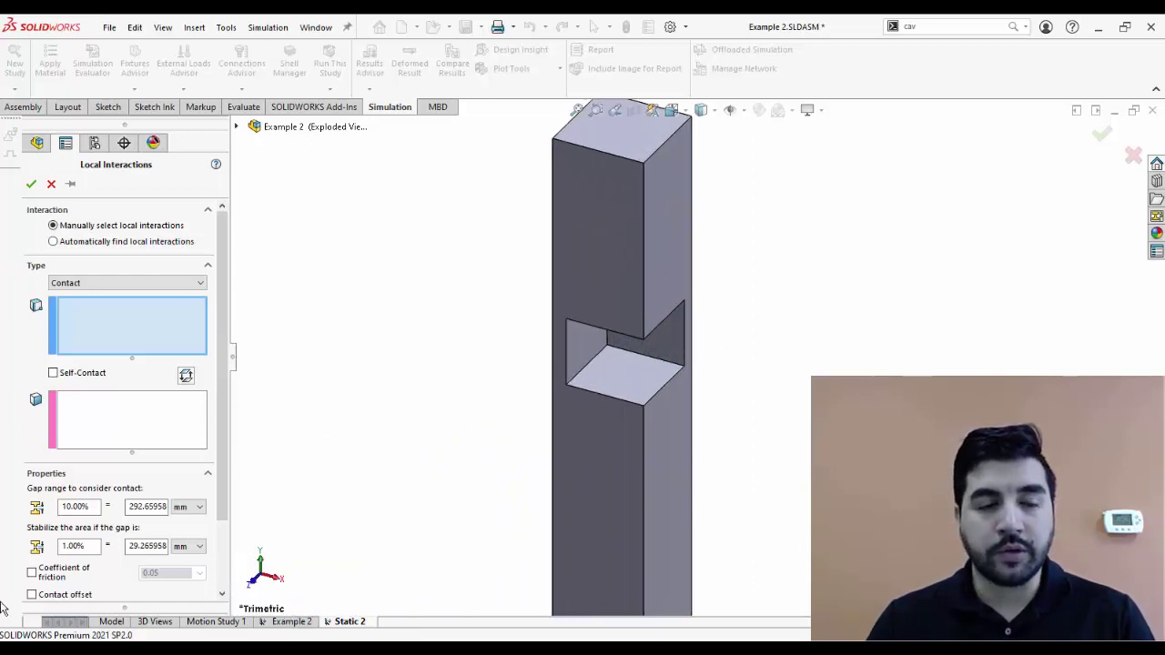
{"action": "left_click", "coordinate": [106, 282]}
{"action": "left_click", "coordinate": [100, 306]}
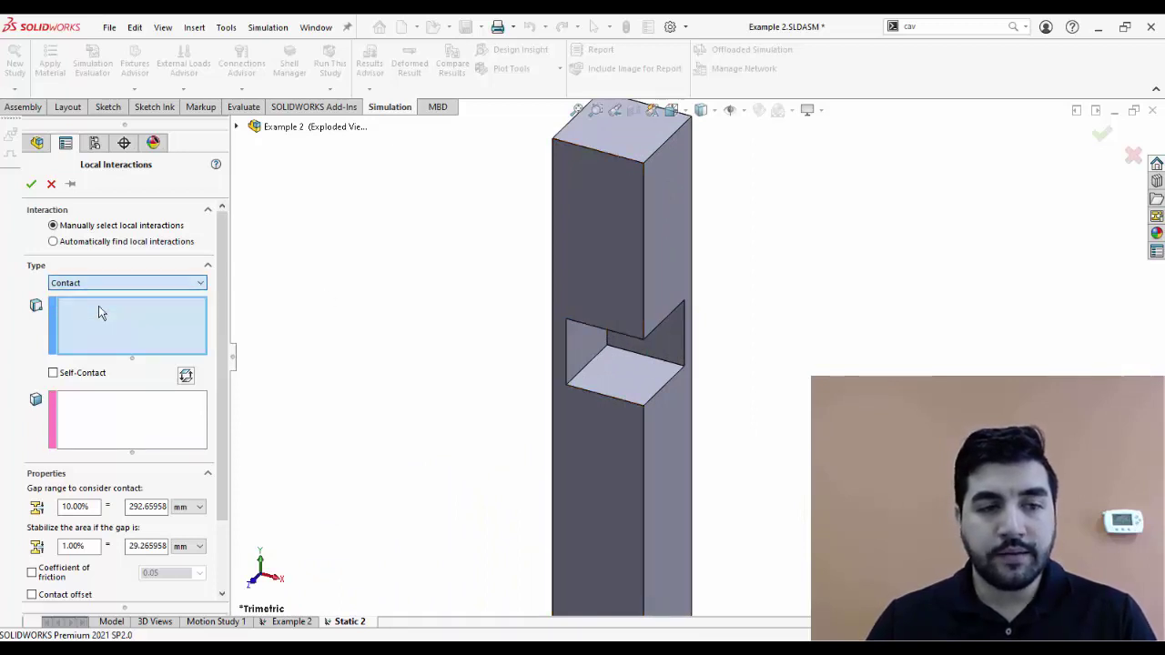
{"action": "left_click", "coordinate": [622, 379]}
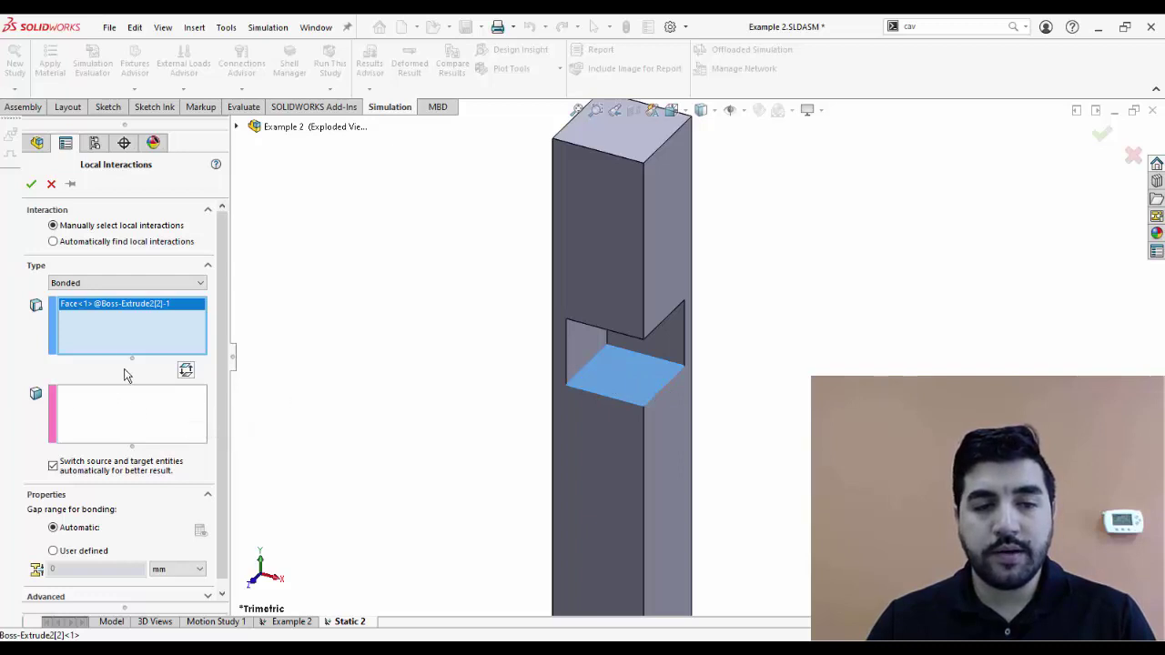
Bond the selected top notch face to the underside of the top shelf, keeping Local Interactions pinned open for more sets
{"action": "left_click", "coordinate": [141, 432]}
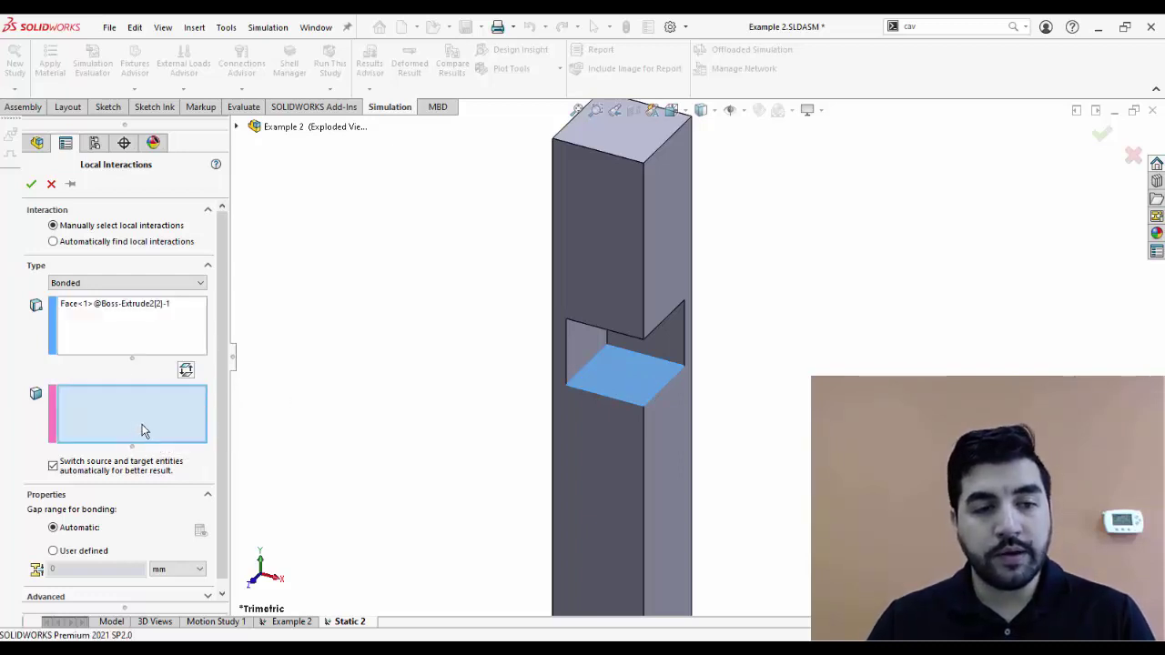
{"action": "scroll", "coordinate": [697, 355], "scroll_direction": "up", "scroll_amount": 4}
{"action": "scroll", "coordinate": [695, 360], "scroll_direction": "up", "scroll_amount": 7}
{"action": "scroll", "coordinate": [1038, 469], "scroll_direction": "down", "scroll_amount": 7}
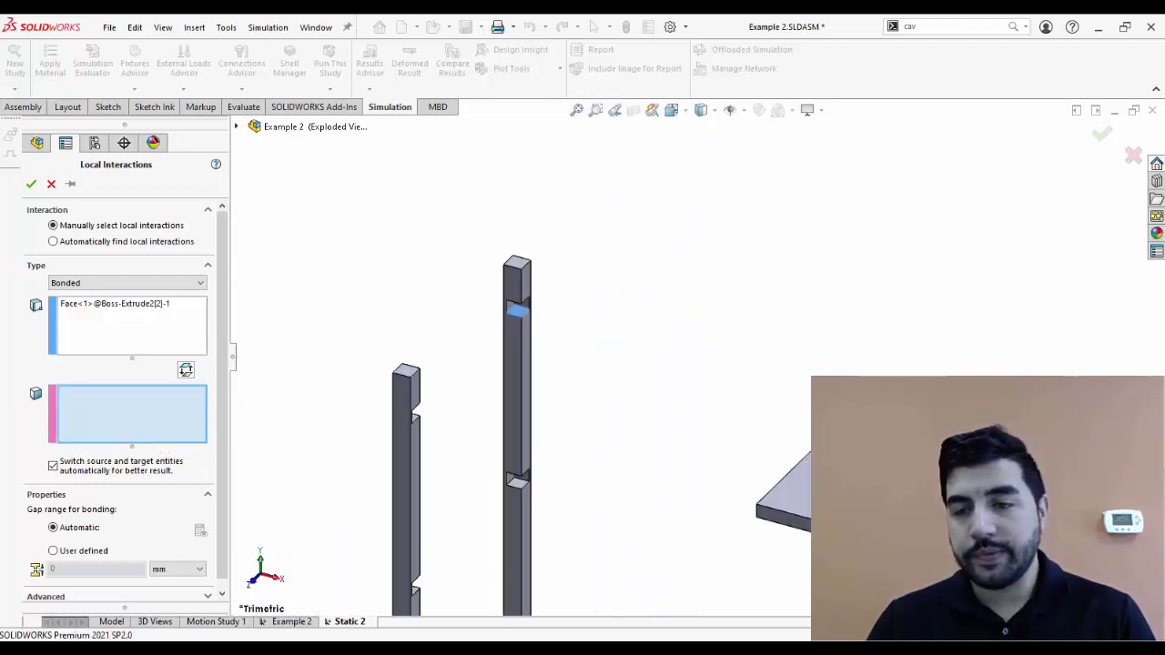
{"action": "middle_click_drag", "start_coordinate": [751, 364], "coordinate": [809, 286]}
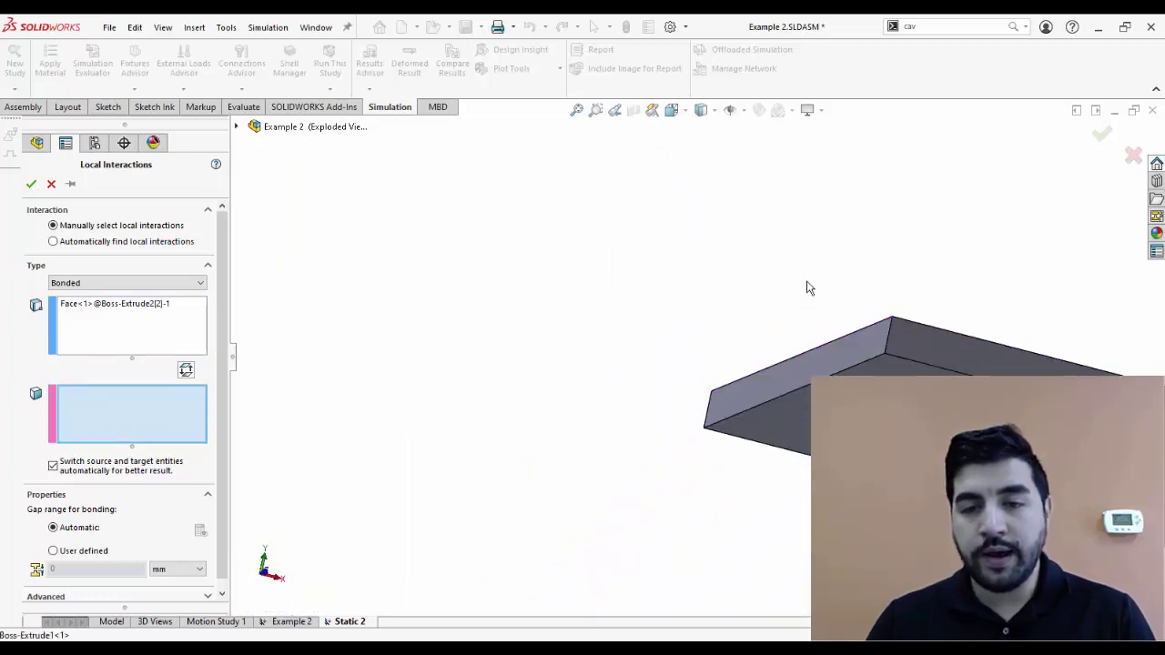
{"action": "left_click", "coordinate": [770, 428]}
{"action": "middle_click_drag", "start_coordinate": [673, 372], "coordinate": [603, 453]}
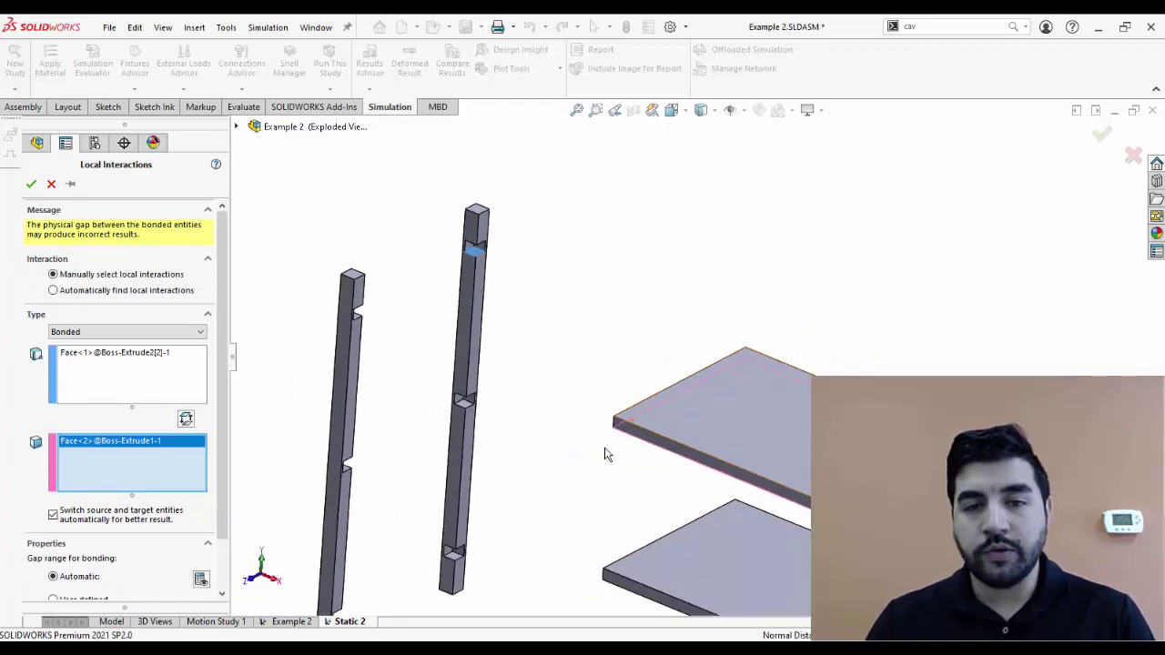
{"action": "left_click", "coordinate": [71, 186]}
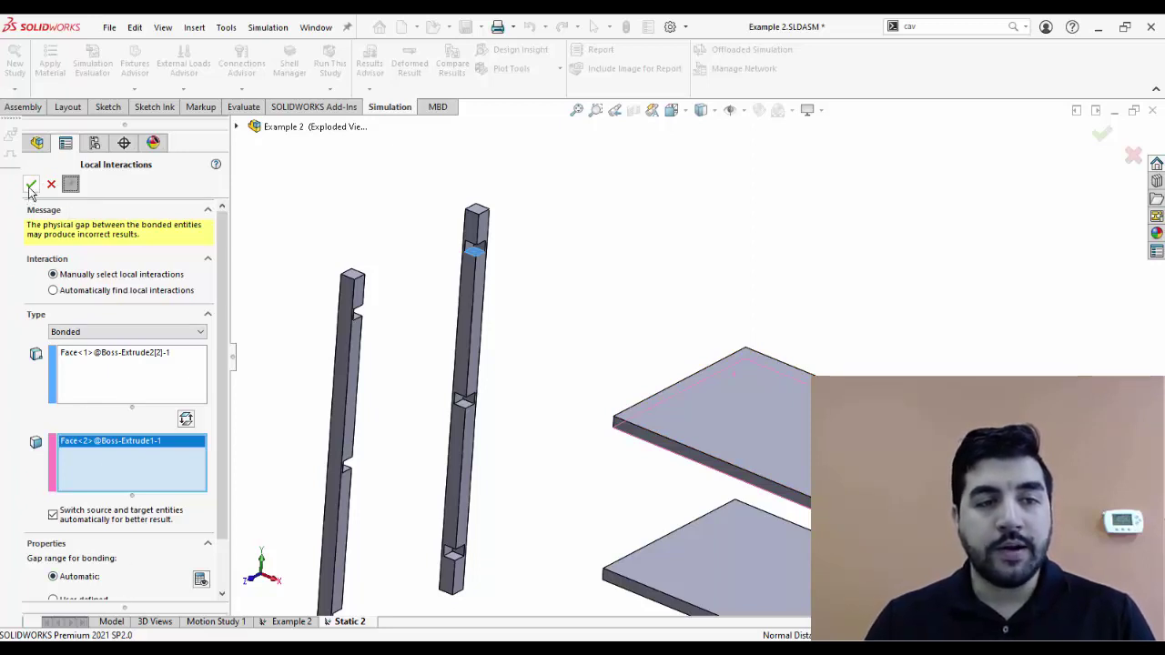
{"action": "left_click", "coordinate": [31, 185]}
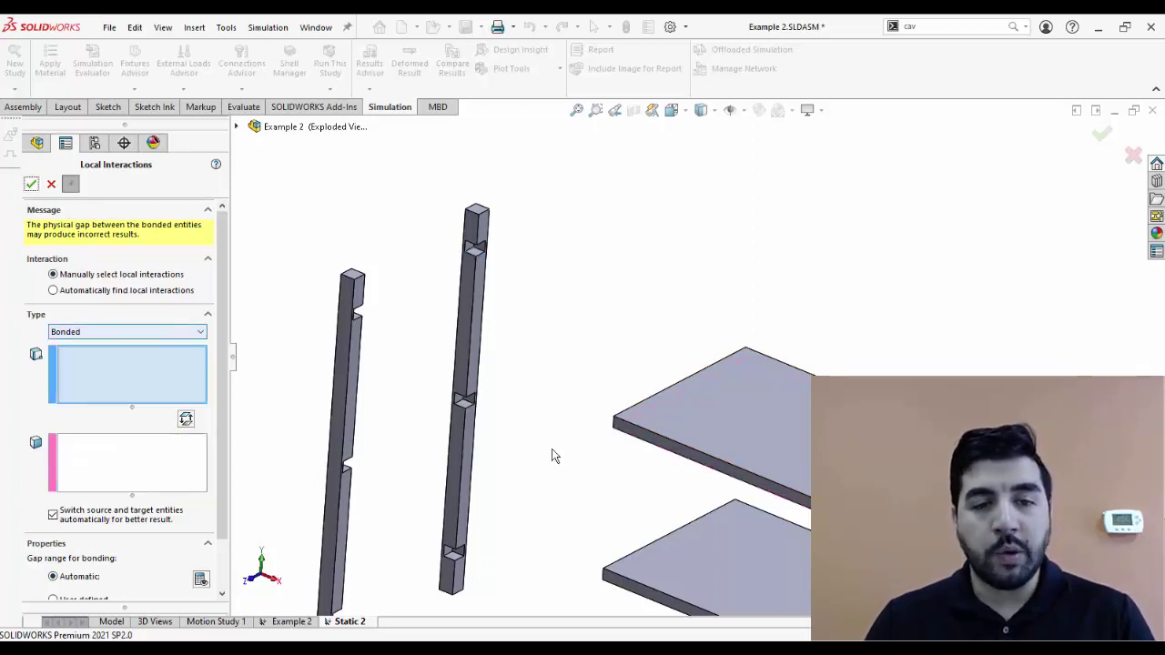
Add a bonded interaction between the rear left-end leg's middle notch seat and the underside of the middle shelf
{"action": "scroll", "coordinate": [487, 411], "scroll_direction": "down", "scroll_amount": 4}
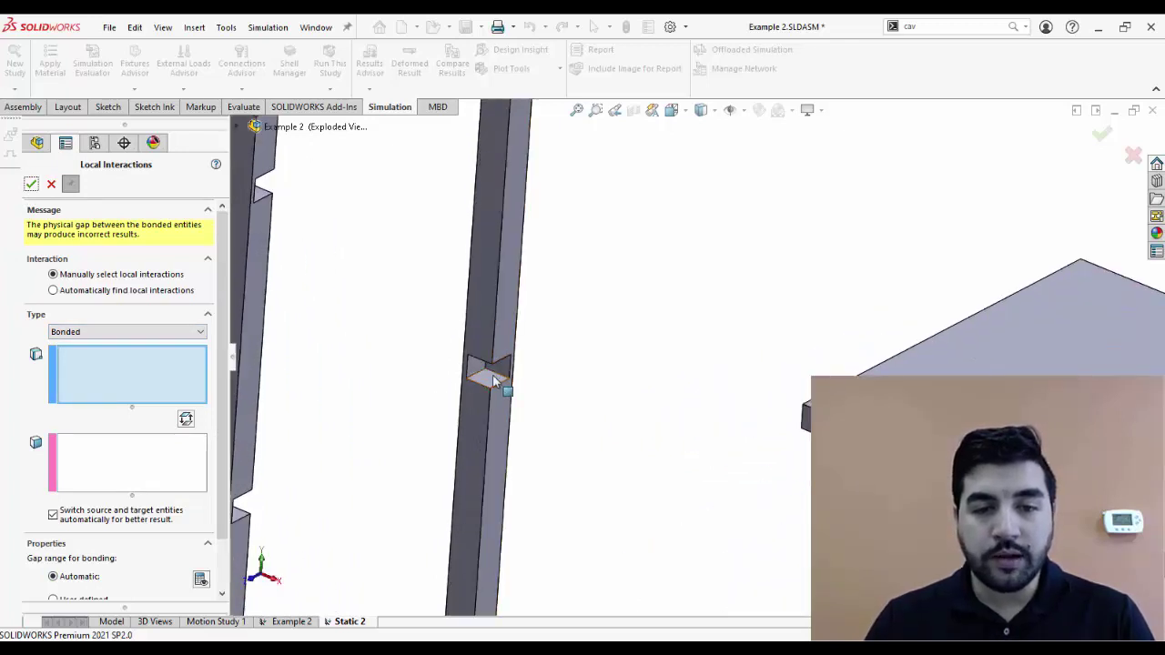
{"action": "left_click", "coordinate": [493, 380]}
{"action": "scroll", "coordinate": [676, 573], "scroll_direction": "up", "scroll_amount": 5}
{"action": "middle_click_drag", "start_coordinate": [733, 555], "coordinate": [801, 601]}
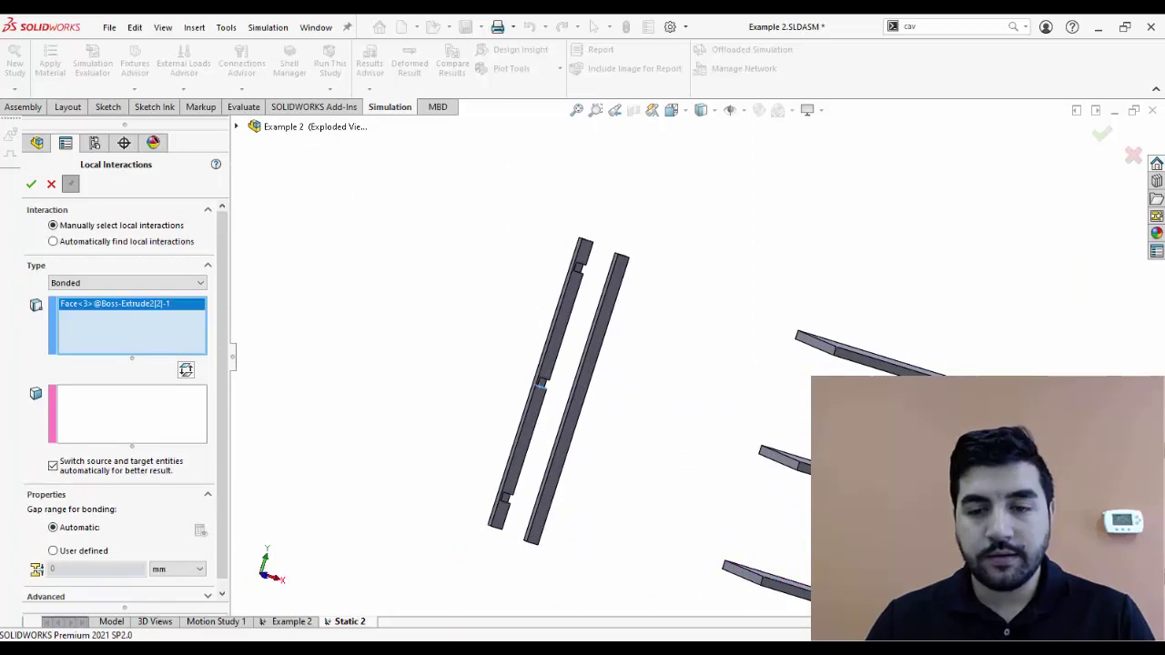
{"action": "right_click", "coordinate": [828, 573]}
{"action": "middle_click_drag", "start_coordinate": [829, 573], "coordinate": [820, 499]}
{"action": "left_click", "coordinate": [793, 484]}
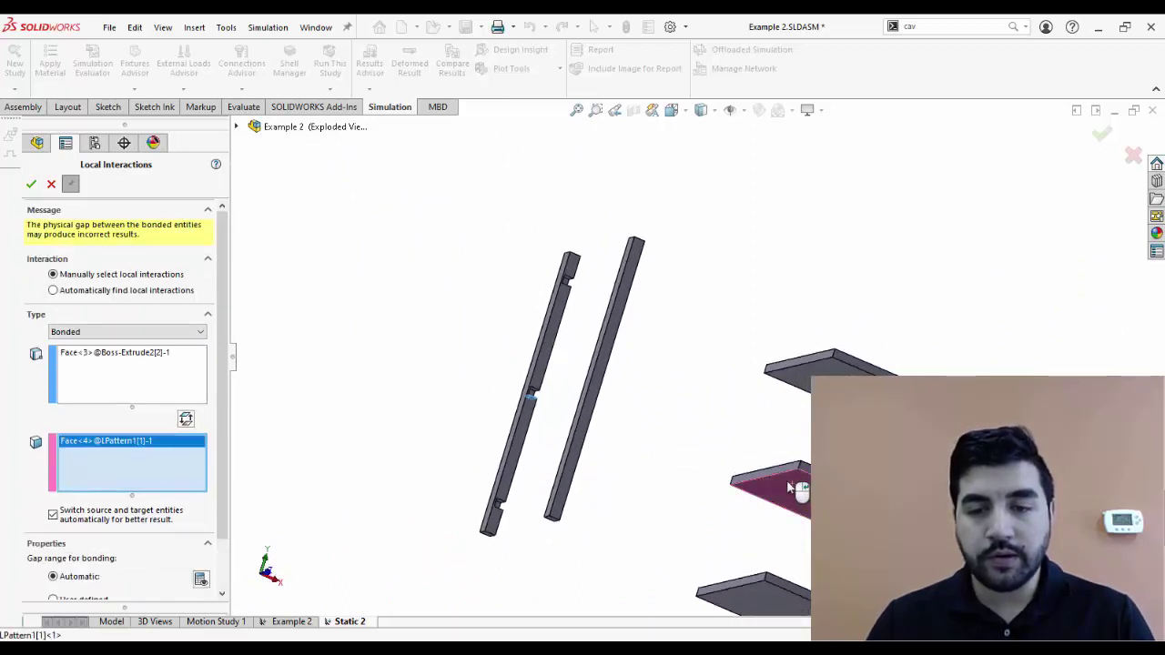
{"action": "middle_click_drag", "start_coordinate": [701, 496], "coordinate": [644, 473]}
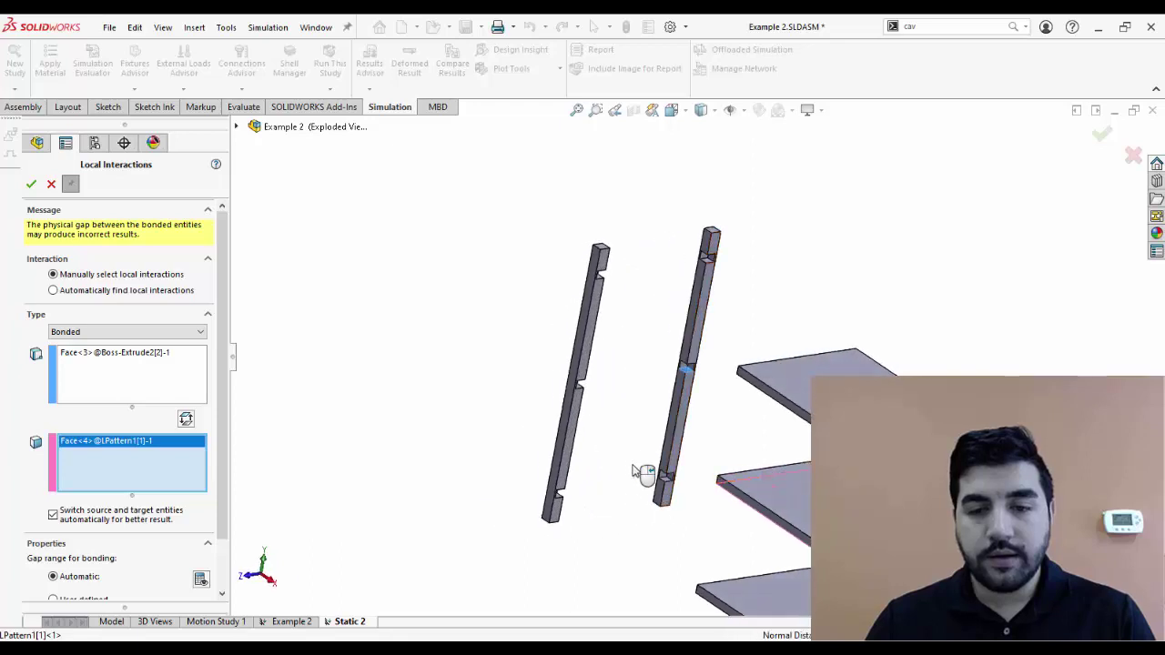
{"action": "left_click", "coordinate": [33, 187]}
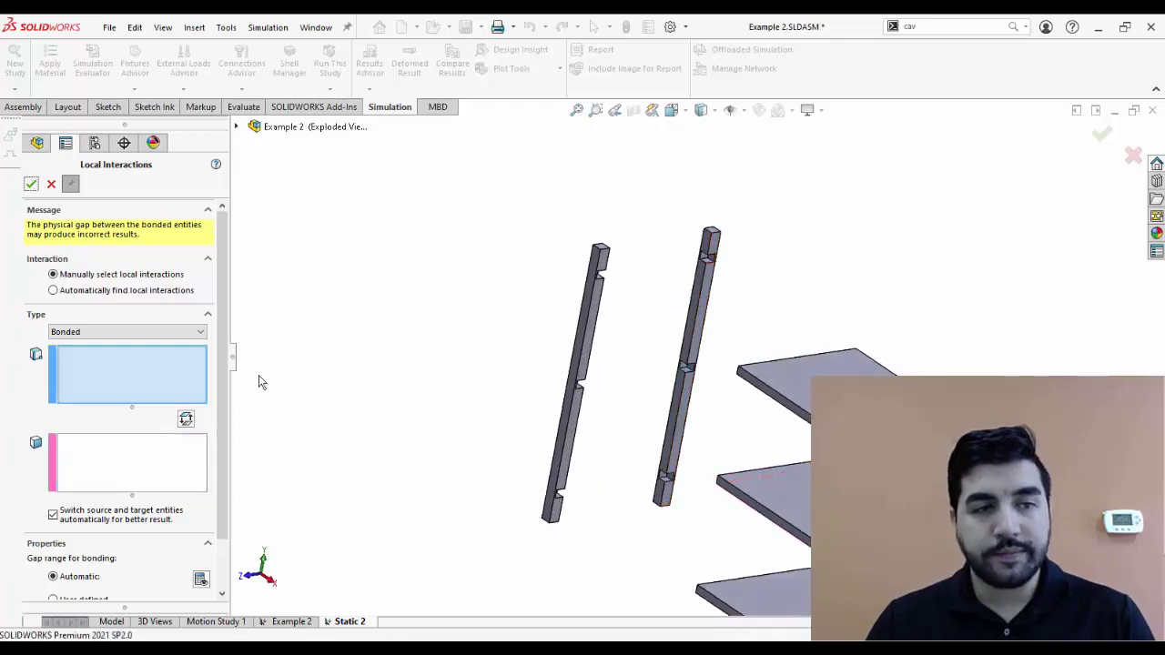
Add a bonded interaction between the rear left-end leg's bottom notch seat and the bottom shelf's underside, and close Local Interactions
{"action": "scroll", "coordinate": [736, 525], "scroll_direction": "down", "scroll_amount": 6}
{"action": "scroll", "coordinate": [669, 421], "scroll_direction": "down", "scroll_amount": 4}
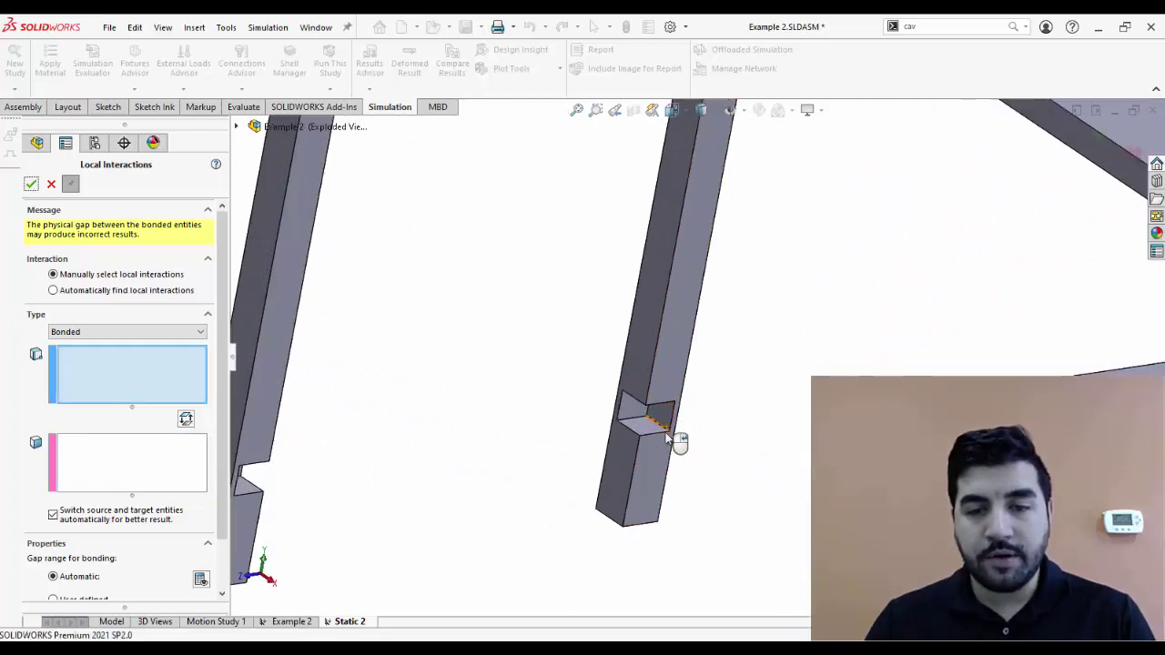
{"action": "left_click", "coordinate": [641, 412]}
{"action": "scroll", "coordinate": [661, 520], "scroll_direction": "up", "scroll_amount": 2}
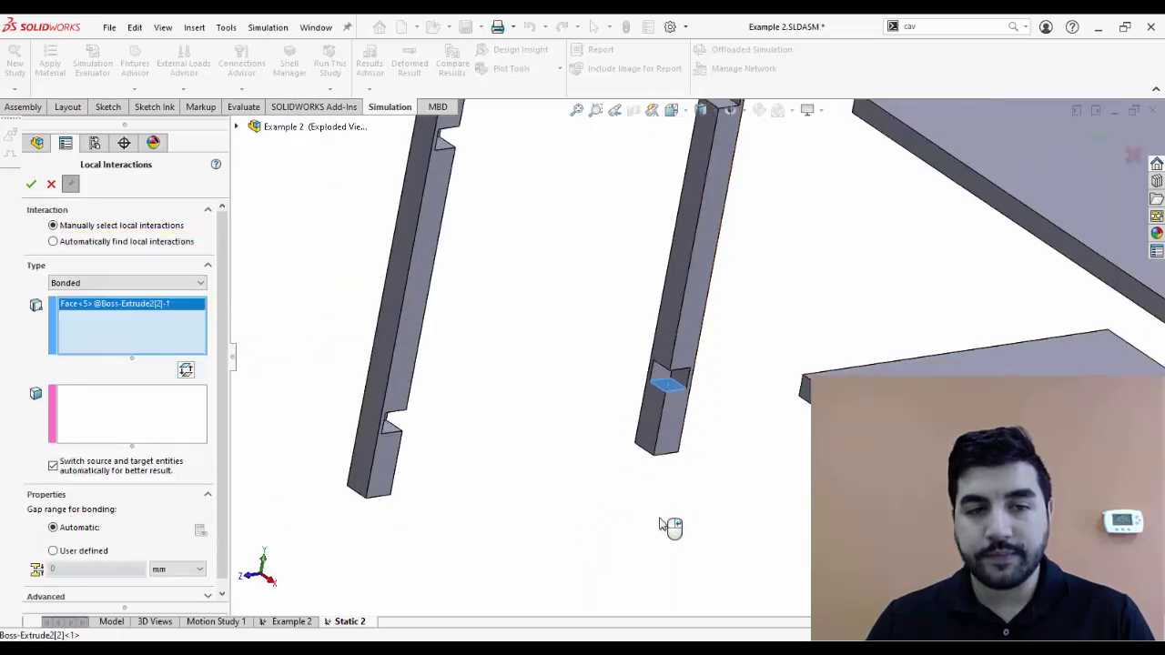
{"action": "right_click", "coordinate": [662, 523]}
{"action": "mouse_move", "coordinate": [680, 549]}
{"action": "middle_mouse_down"}
{"action": "mouse_move", "coordinate": [727, 508]}
{"action": "mouse_move", "coordinate": [759, 506]}
{"action": "mouse_move", "coordinate": [665, 523]}
{"action": "mouse_move", "coordinate": [671, 494]}
{"action": "mouse_move", "coordinate": [692, 538]}
{"action": "middle_mouse_up"}
{"action": "left_click", "coordinate": [673, 512]}
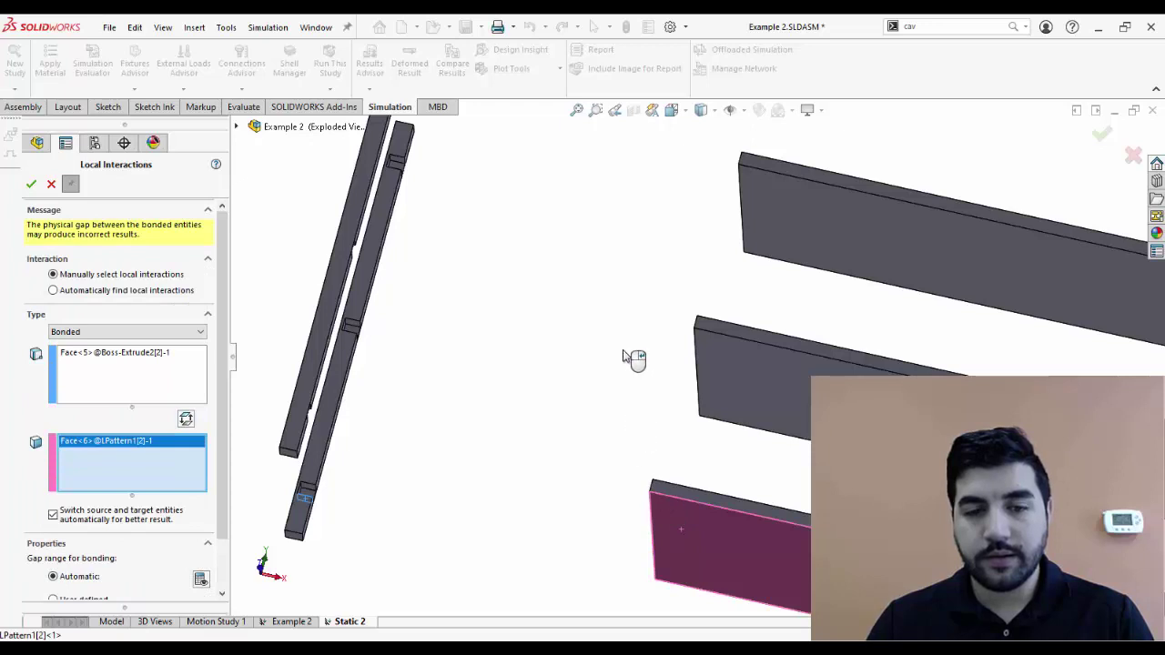
{"action": "middle_click_drag", "start_coordinate": [632, 356], "coordinate": [543, 465]}
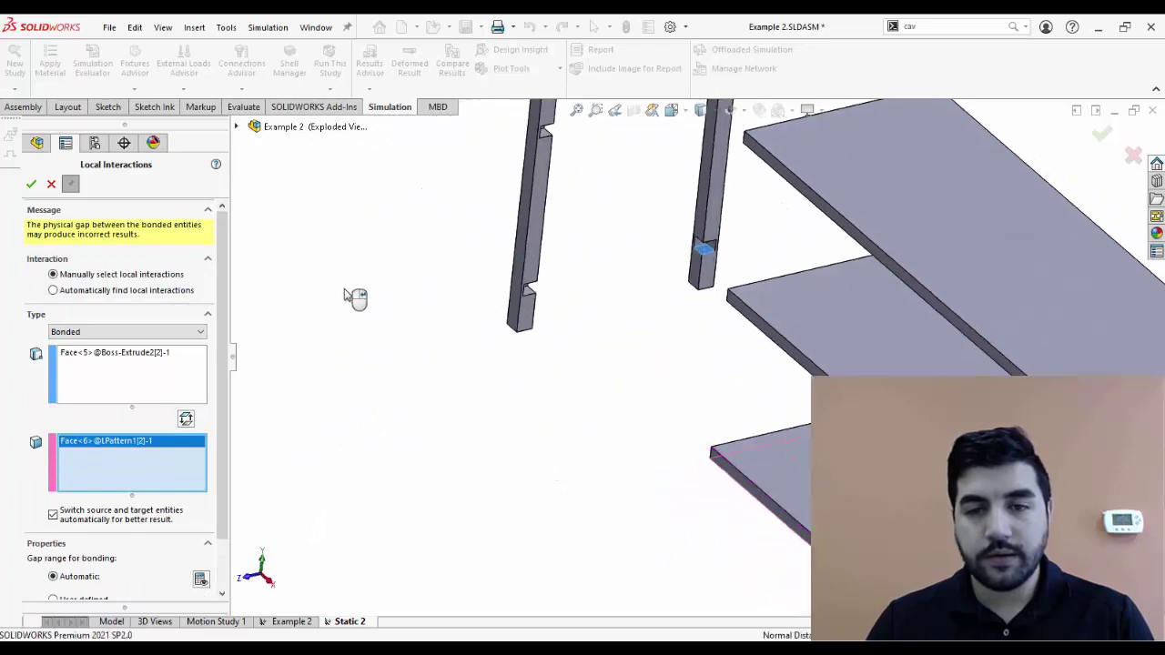
{"action": "left_click", "coordinate": [32, 185]}
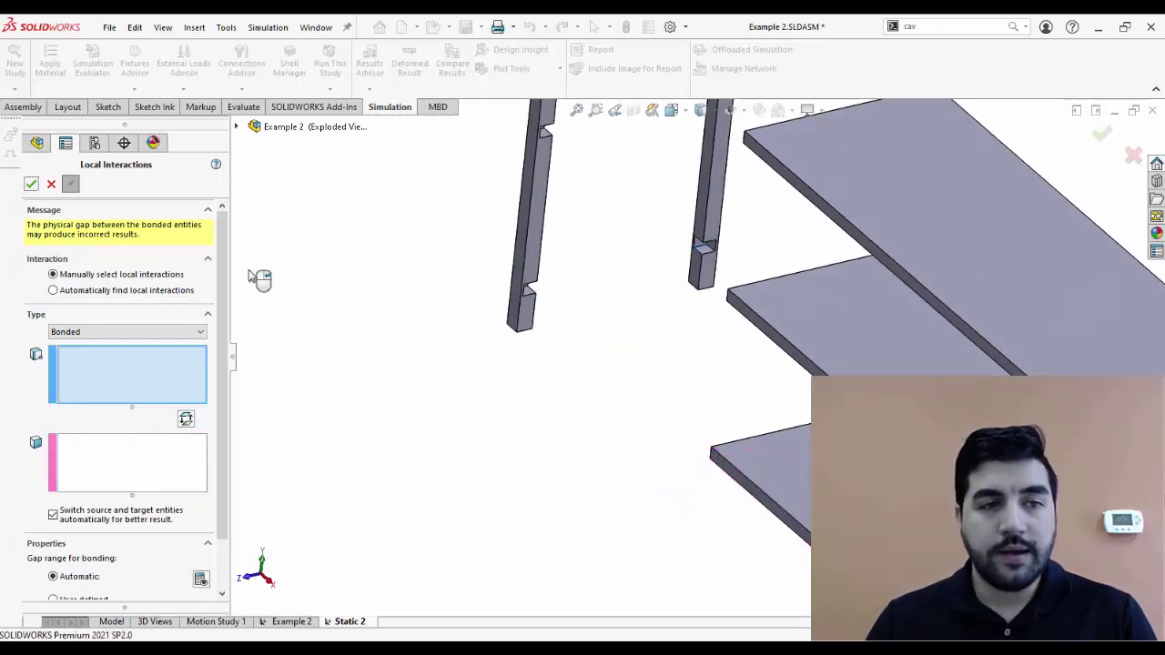
{"action": "left_click", "coordinate": [51, 186]}
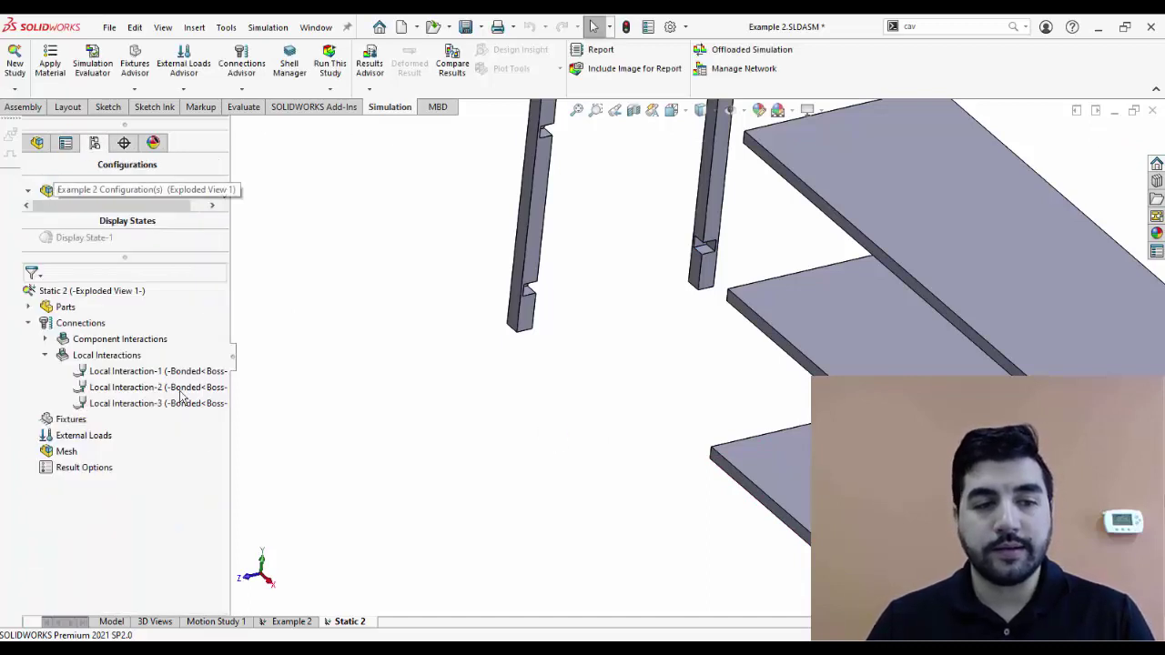
Widen the study tree to inspect the three bonded local interactions and their face references
{"action": "left_click_drag", "start_coordinate": [243, 340], "coordinate": [298, 342]}
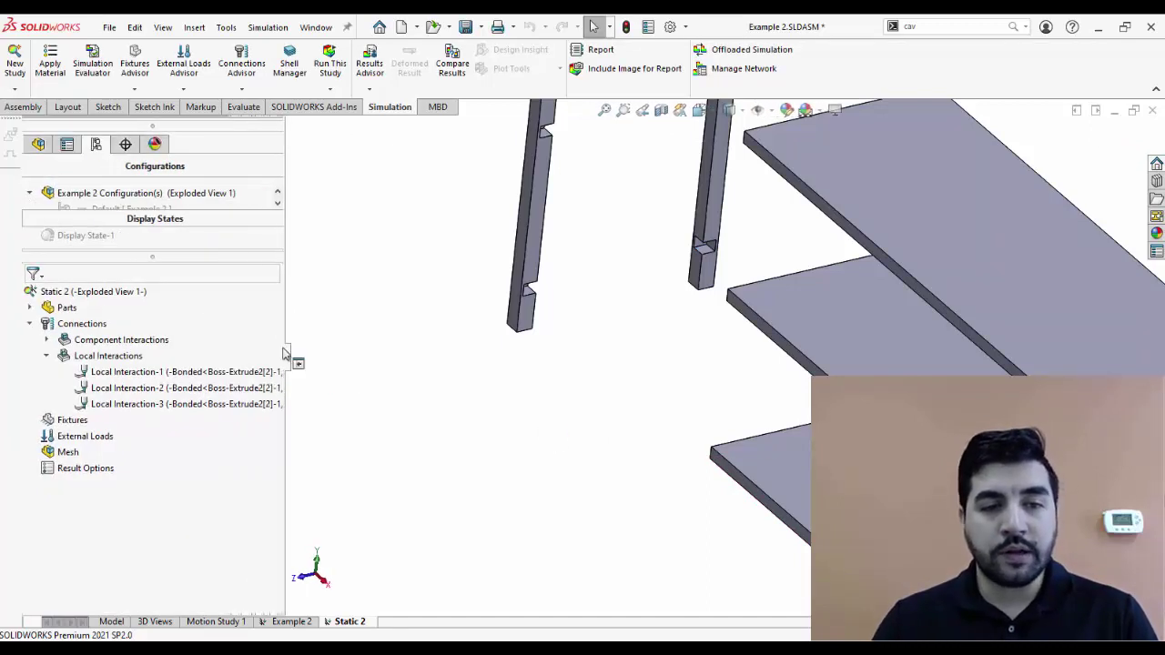
{"action": "left_click", "coordinate": [188, 405]}
{"action": "scroll", "coordinate": [643, 445], "scroll_direction": "up", "scroll_amount": 3}
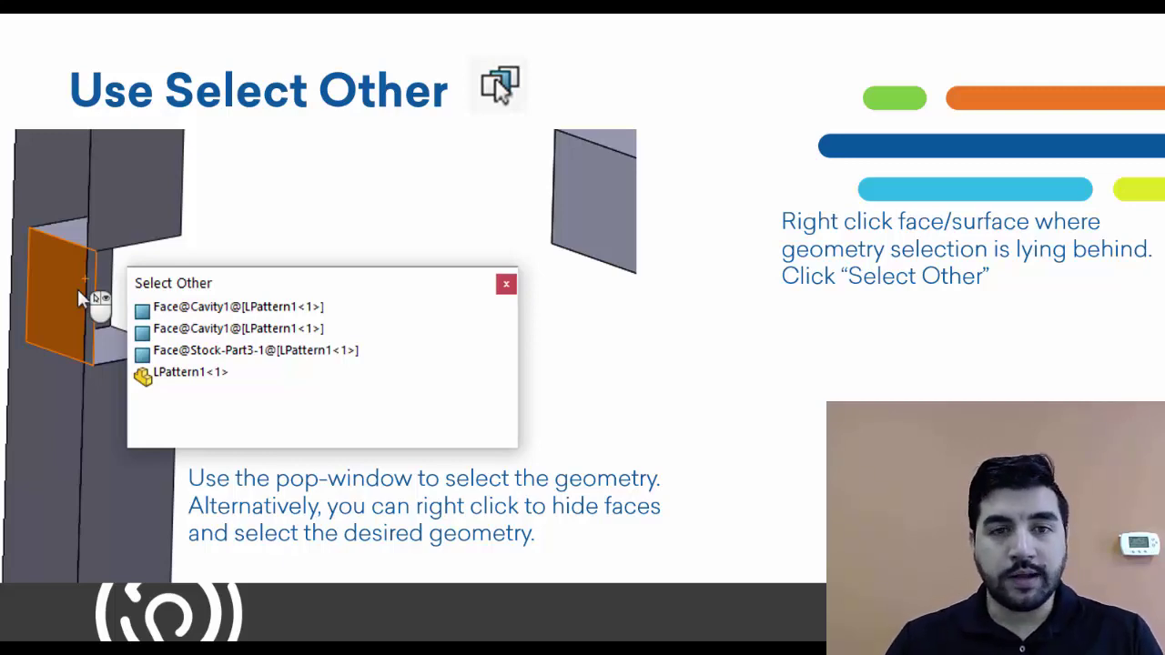
Switch back to SOLIDWORKS and examine the notches of the two left-end legs and the adjacent shelf ends
{"action": "key", "text": "super+Tab"}
{"action": "left_click", "coordinate": [178, 358]}
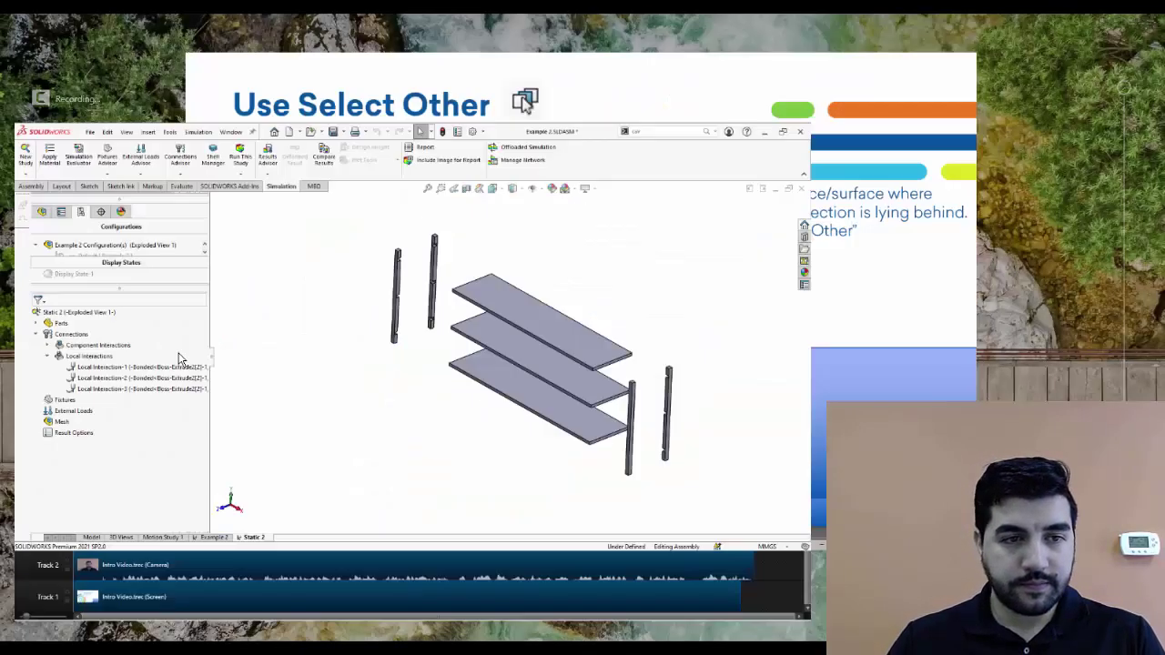
{"action": "scroll", "coordinate": [701, 271], "scroll_direction": "down", "scroll_amount": 3}
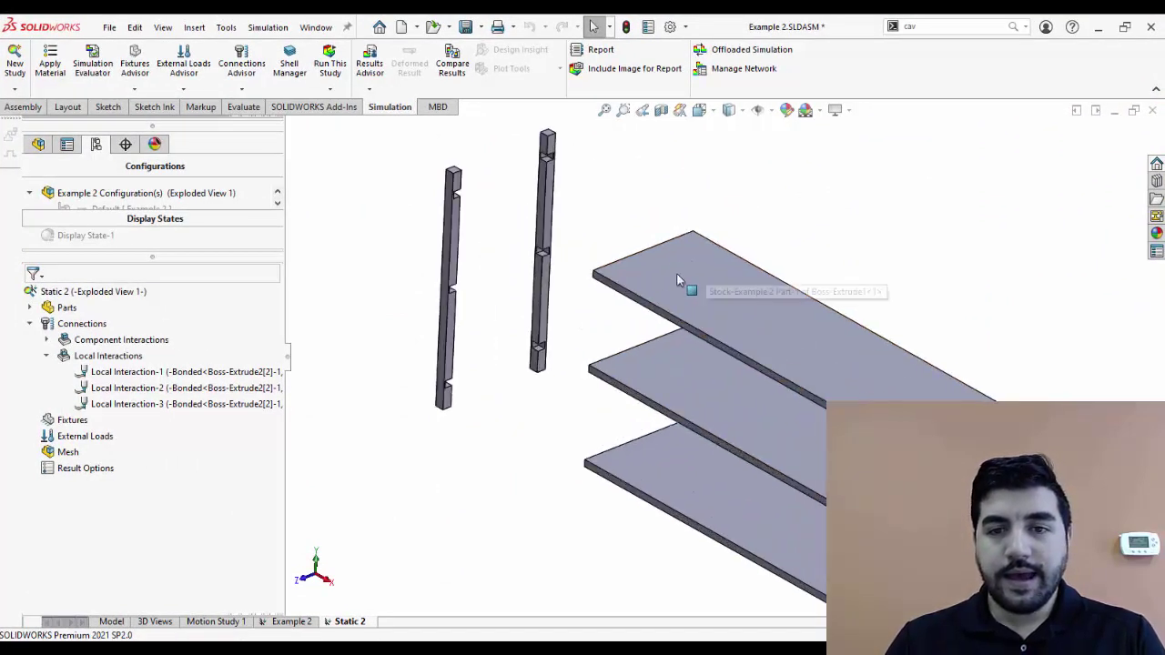
{"action": "scroll", "coordinate": [592, 218], "scroll_direction": "down", "scroll_amount": 2}
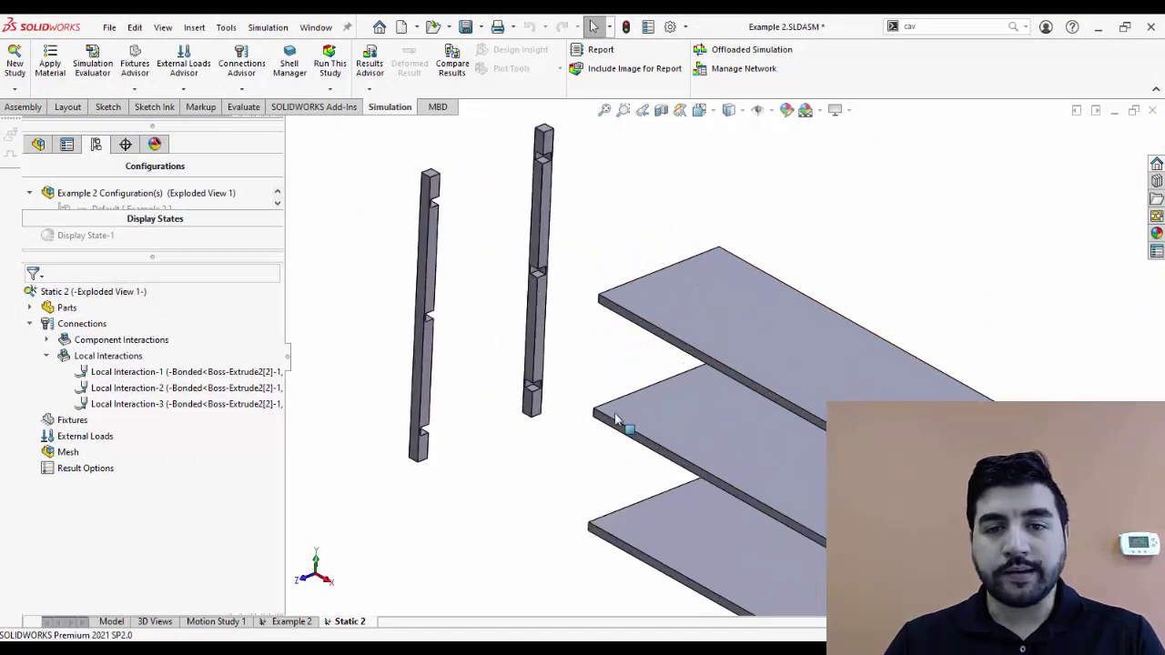
{"action": "middle_click_drag", "start_coordinate": [622, 410], "coordinate": [625, 383]}
{"action": "scroll", "coordinate": [637, 222], "scroll_direction": "down", "scroll_amount": 1}
{"action": "middle_click_drag", "start_coordinate": [637, 221], "coordinate": [606, 216]}
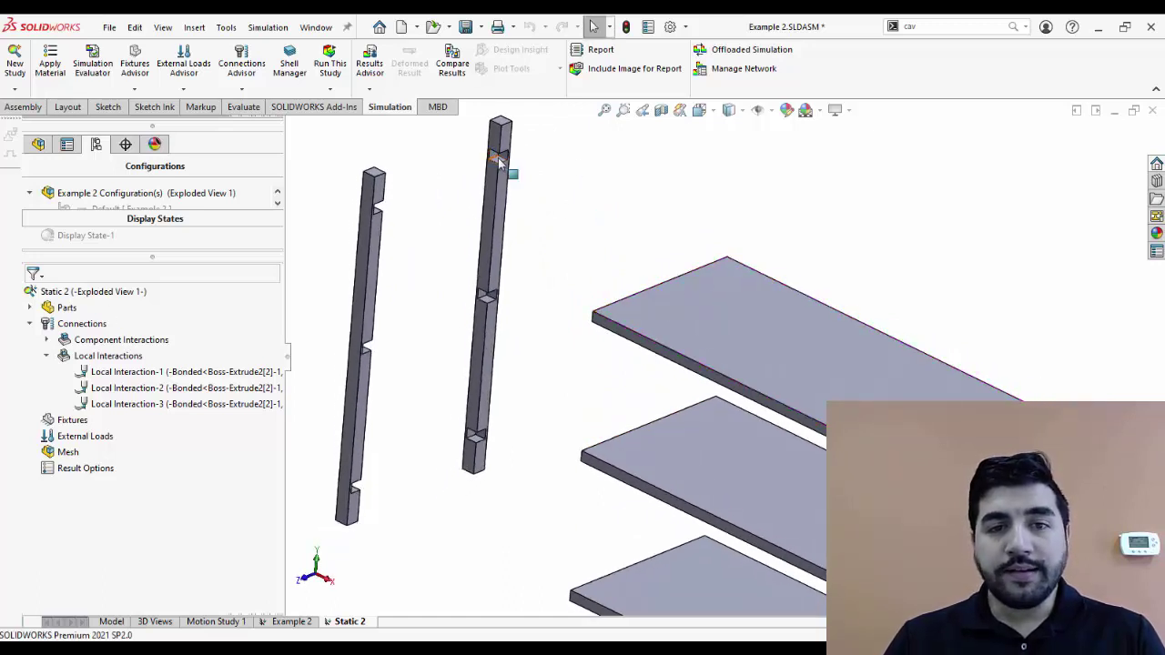
{"action": "middle_click_drag", "start_coordinate": [594, 347], "coordinate": [544, 492]}
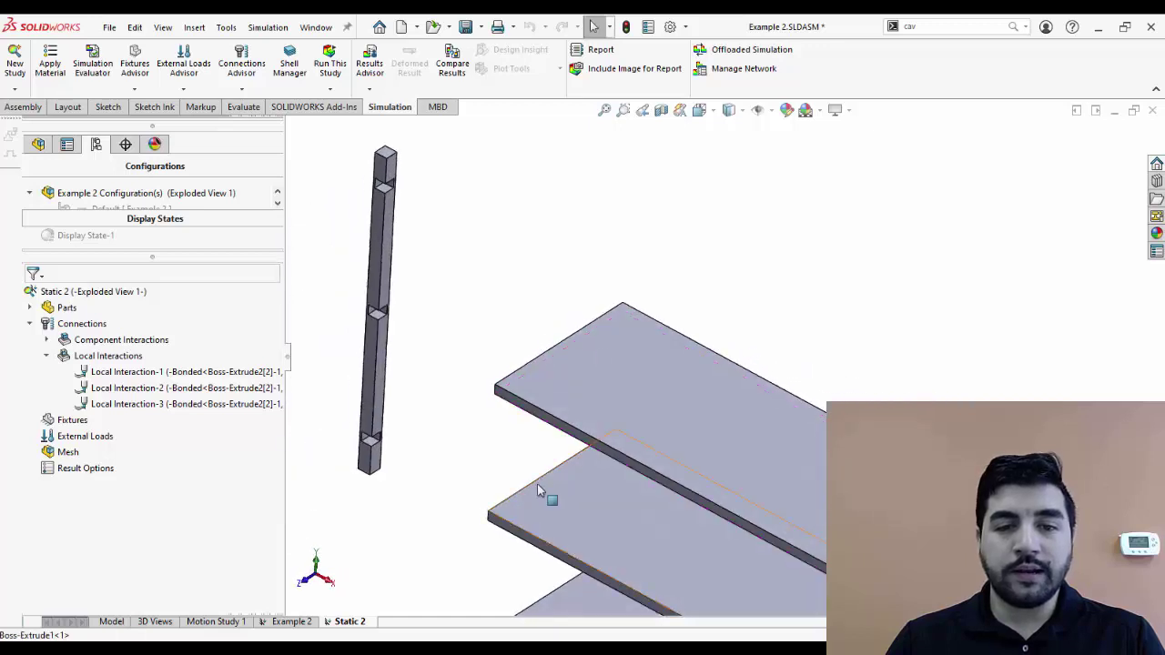
{"action": "middle_click_drag", "start_coordinate": [640, 325], "coordinate": [511, 417]}
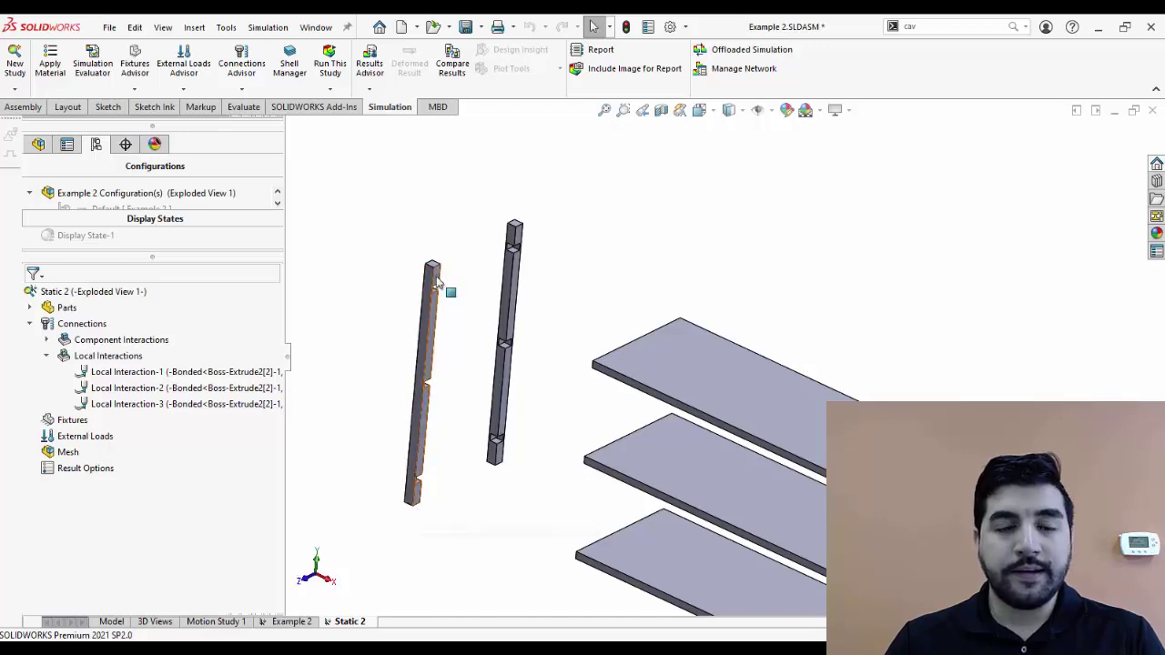
Start a manually selected Bonded local interaction with the upward-facing face of the front left-end leg's top notch as the first entity
{"action": "right_click", "coordinate": [109, 356]}
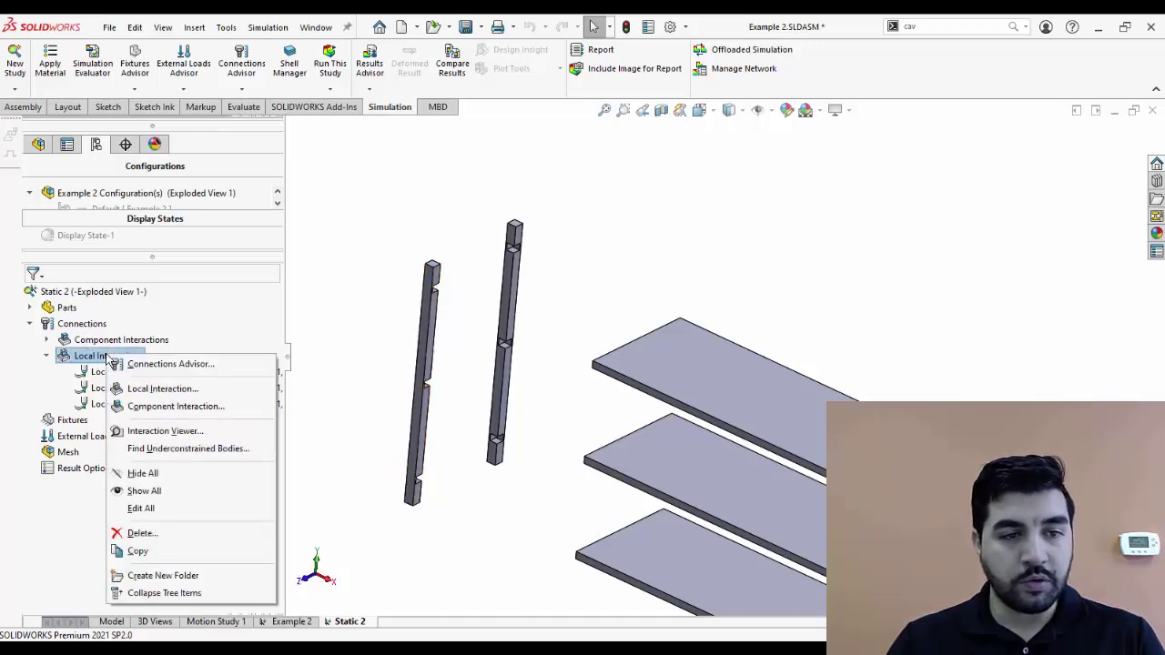
{"action": "left_click", "coordinate": [162, 388]}
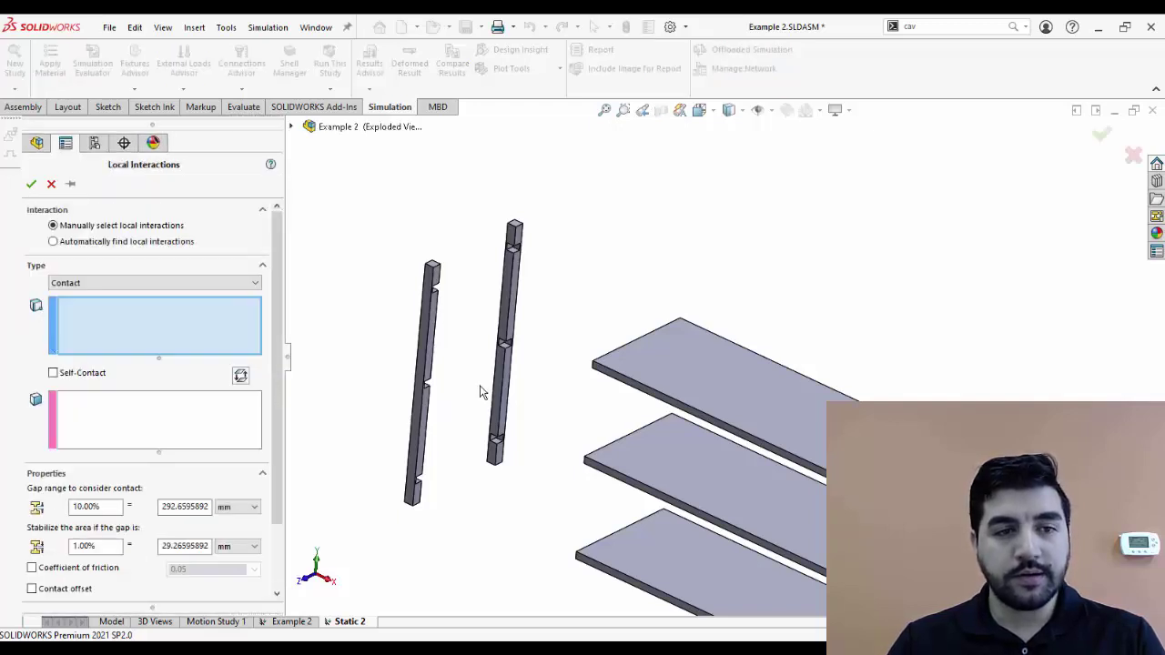
{"action": "left_click", "coordinate": [195, 284]}
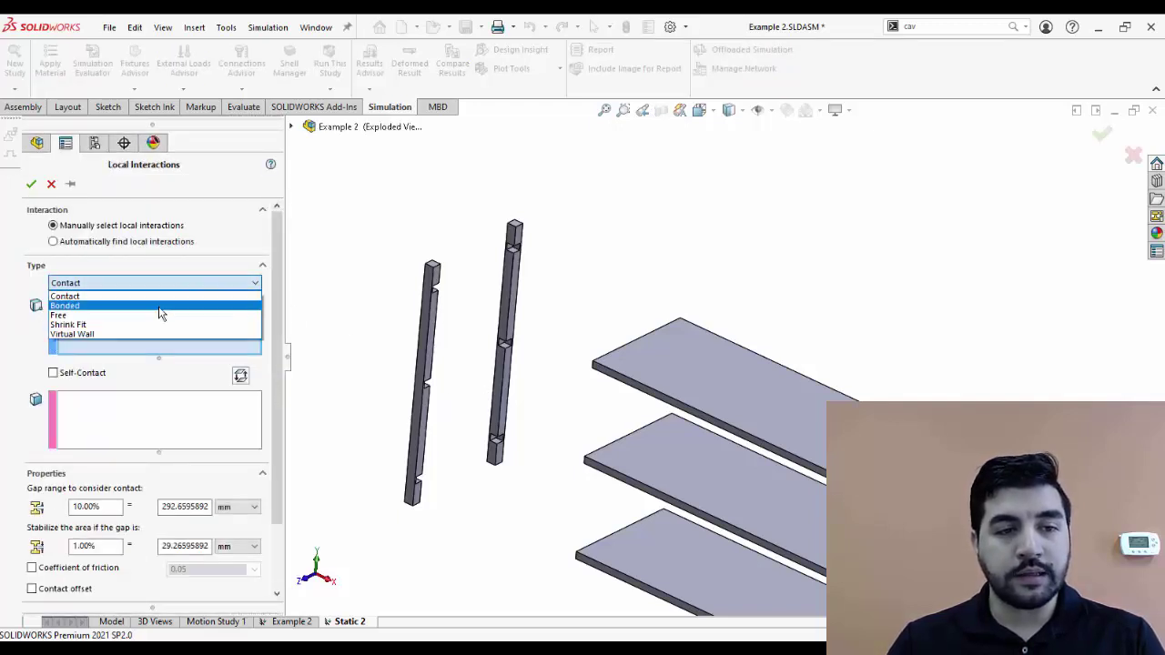
{"action": "left_click", "coordinate": [164, 303]}
{"action": "scroll", "coordinate": [461, 304], "scroll_direction": "down", "scroll_amount": 5}
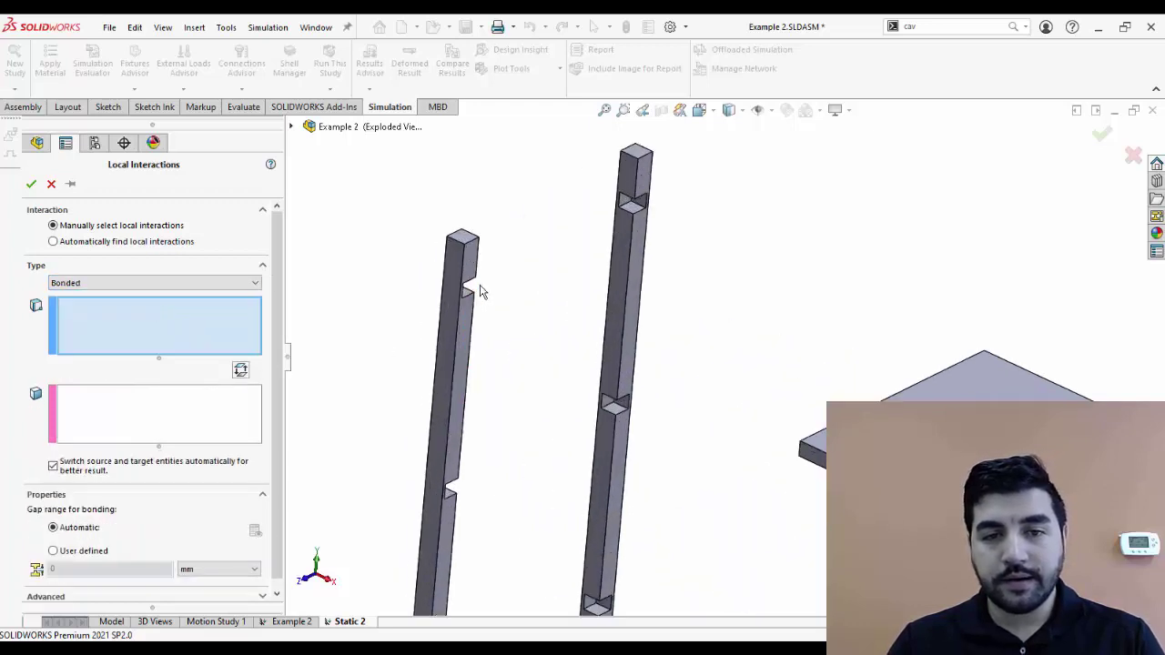
{"action": "scroll", "coordinate": [517, 313], "scroll_direction": "down", "scroll_amount": 4}
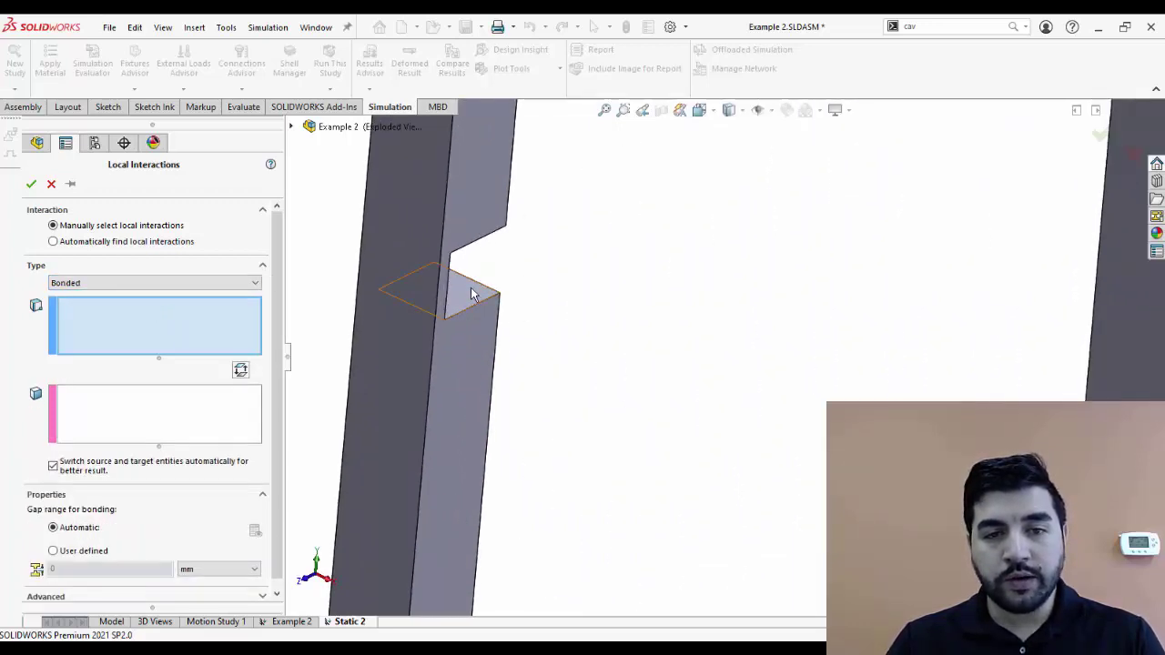
{"action": "left_click", "coordinate": [473, 314]}
{"action": "right_click", "coordinate": [476, 298]}
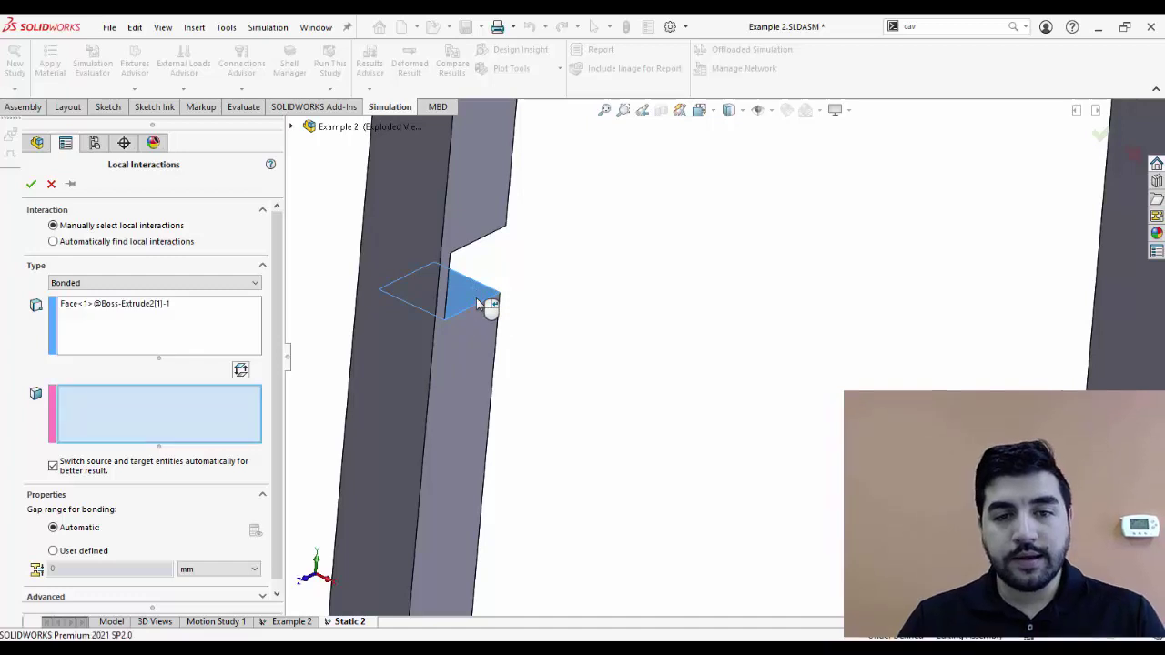
Bond the selected notch face to the underside of the top shelf, picking the hidden face with Select Other, and accept the interaction
{"action": "scroll", "coordinate": [770, 463], "scroll_direction": "up", "scroll_amount": 8}
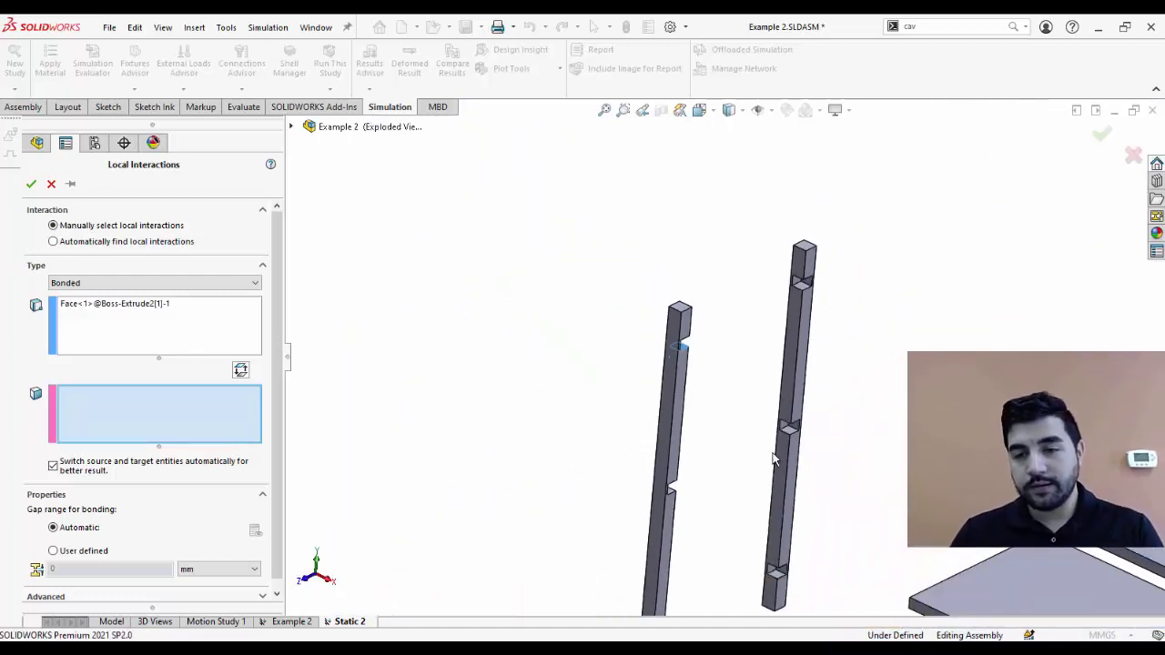
{"action": "scroll", "coordinate": [856, 478], "scroll_direction": "down", "scroll_amount": 3}
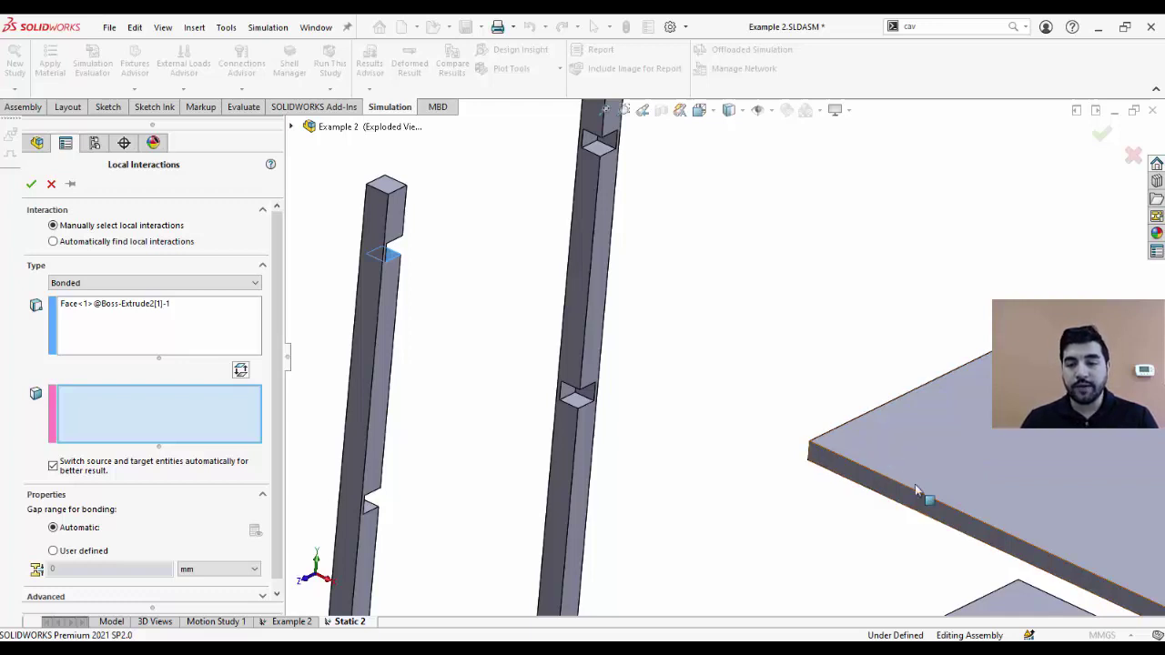
{"action": "right_click", "coordinate": [869, 444]}
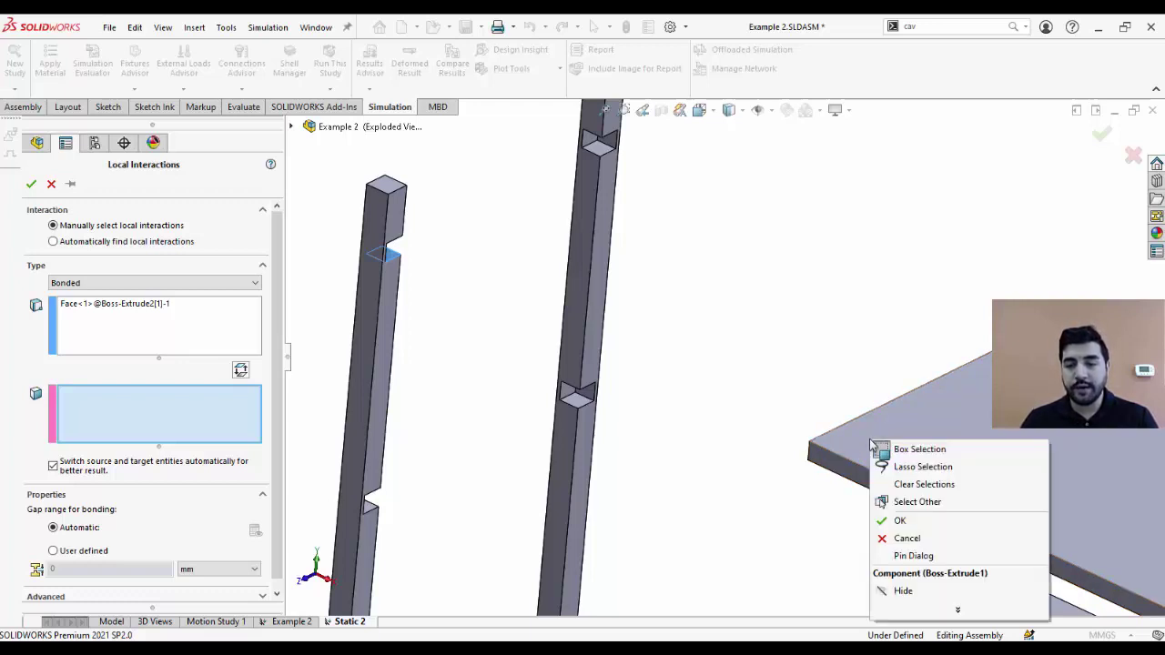
{"action": "left_click", "coordinate": [896, 503]}
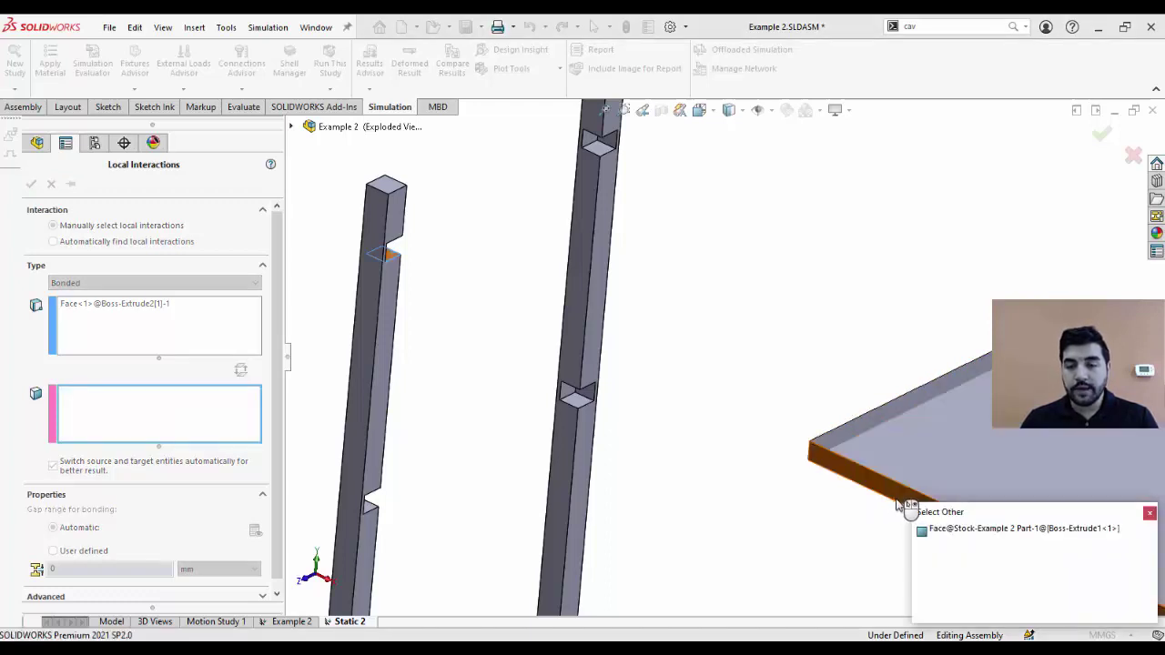
{"action": "left_click", "coordinate": [970, 530]}
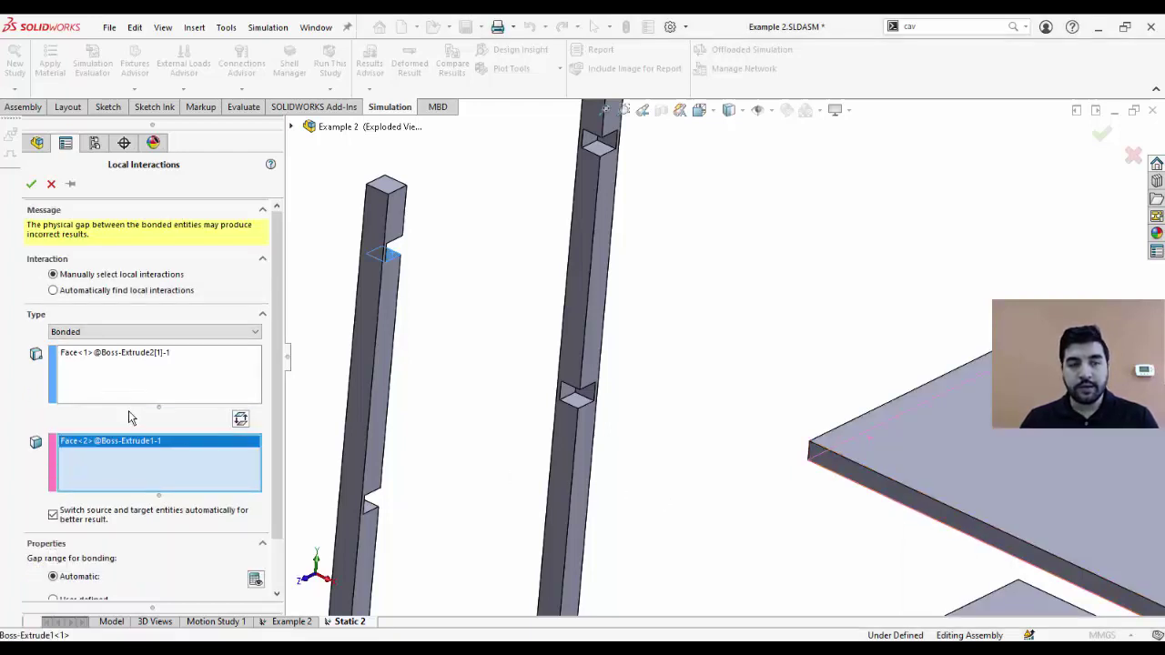
{"action": "left_click", "coordinate": [31, 185]}
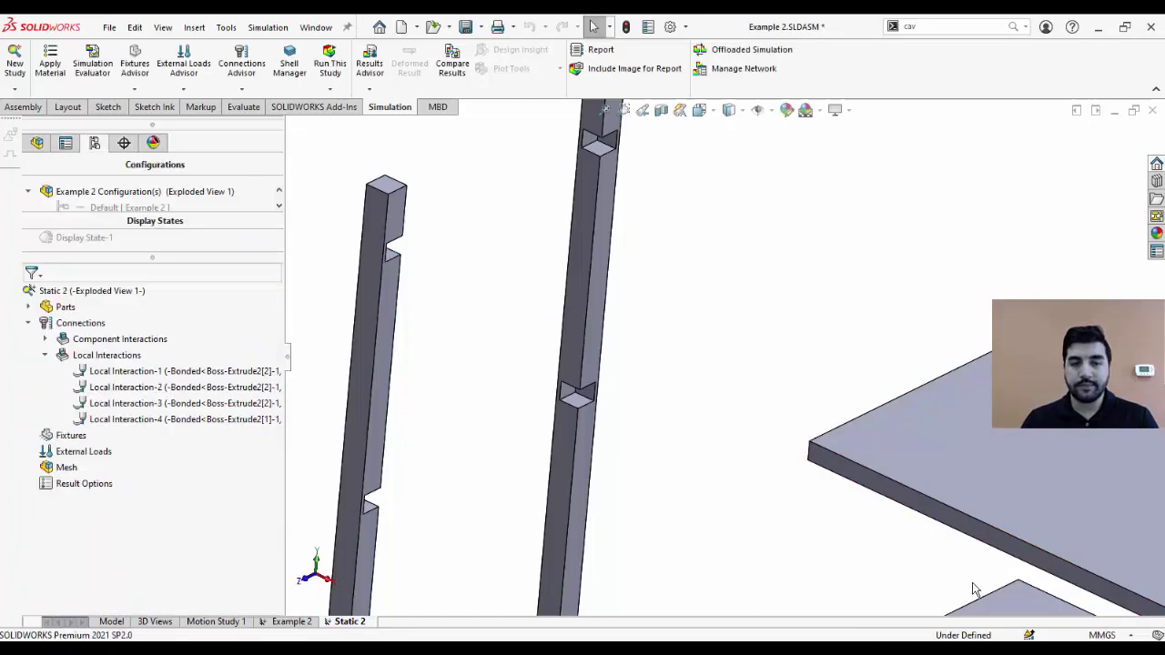